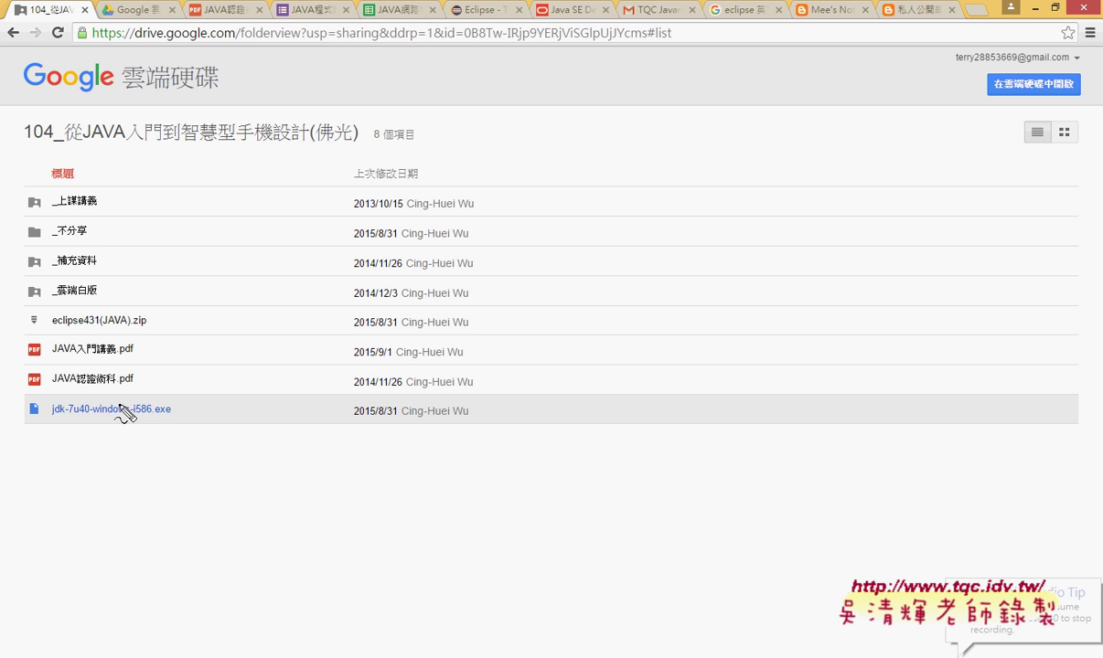
mouse_move(150, 322)
mouse_down()
mouse_move(92, 335)
mouse_move(151, 316)
mouse_up()
drag(170, 402, 172, 402)
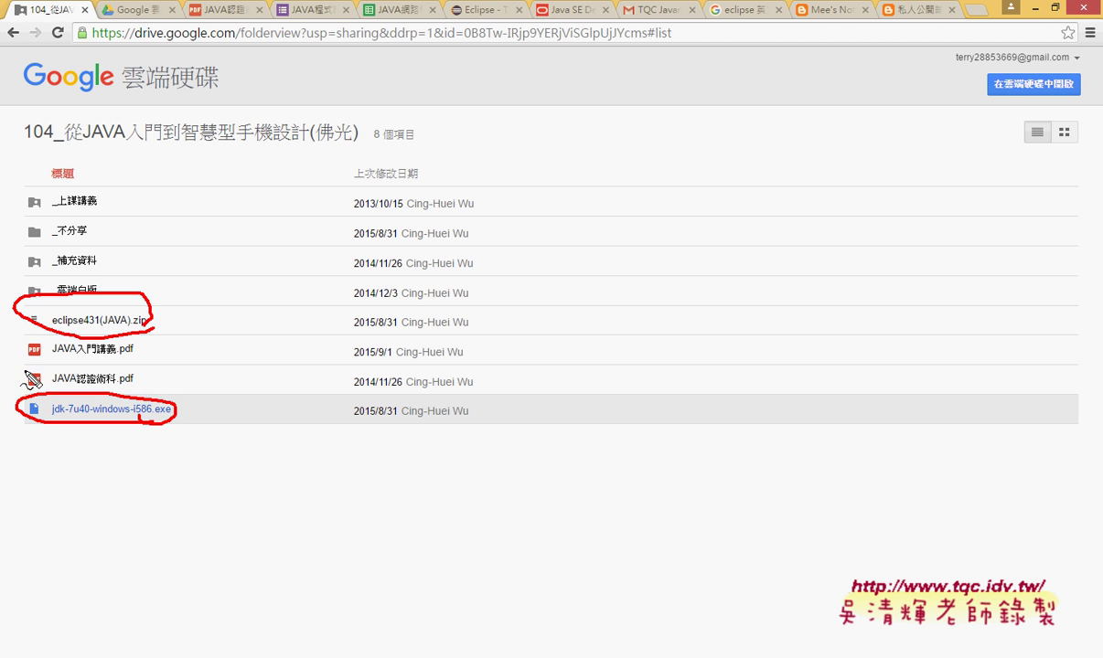
drag(25, 368, 42, 361)
mouse_move(183, 247)
mouse_down()
mouse_move(99, 279)
mouse_move(123, 290)
mouse_up()
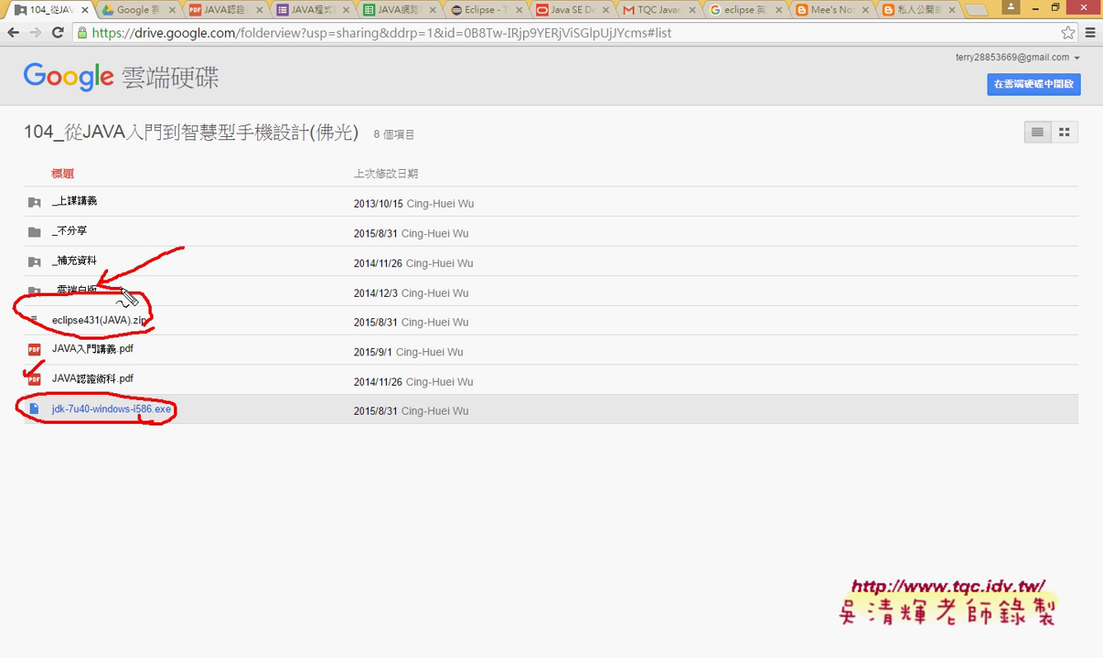
key(Escape)
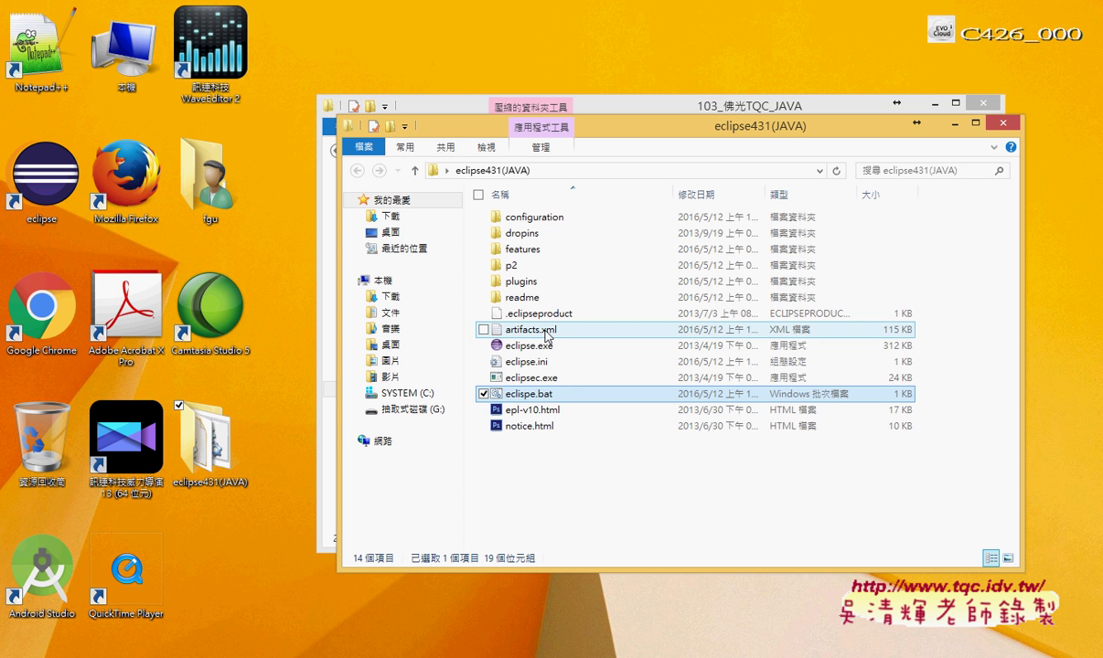
Launch eclipse.exe from the eclipse431(JAVA) folder and accept the default workspace folder
double_click(549, 346)
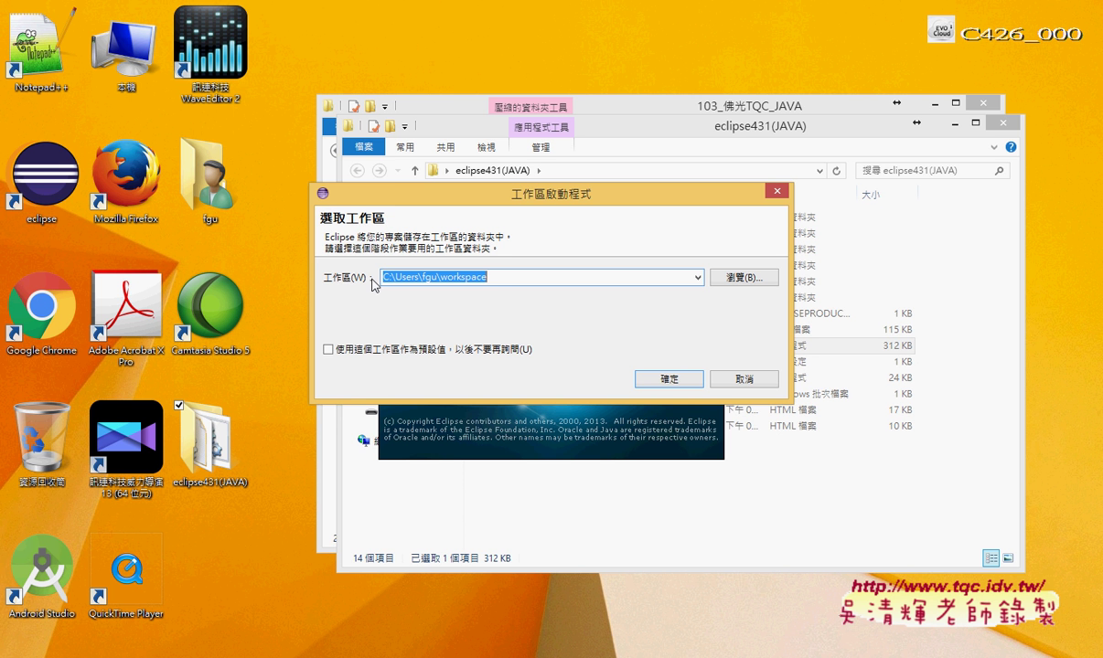
click(510, 276)
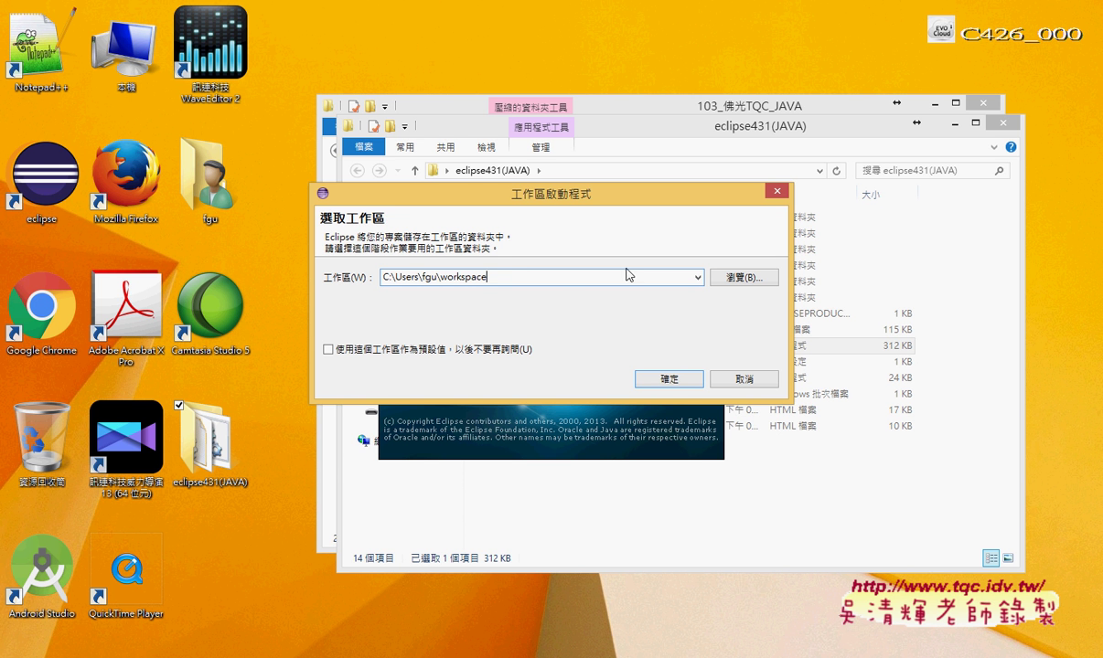
drag(500, 275, 391, 278)
click(494, 278)
click(679, 381)
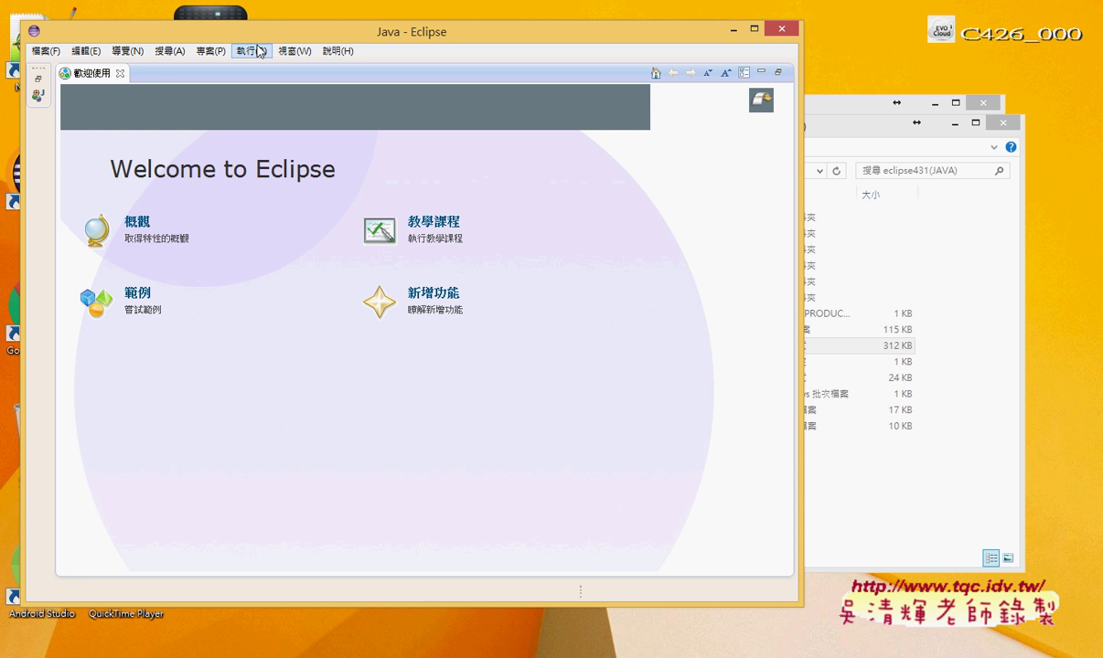
Look through the menus of the Chinese-language Eclipse window and close the program
drag(270, 35, 342, 46)
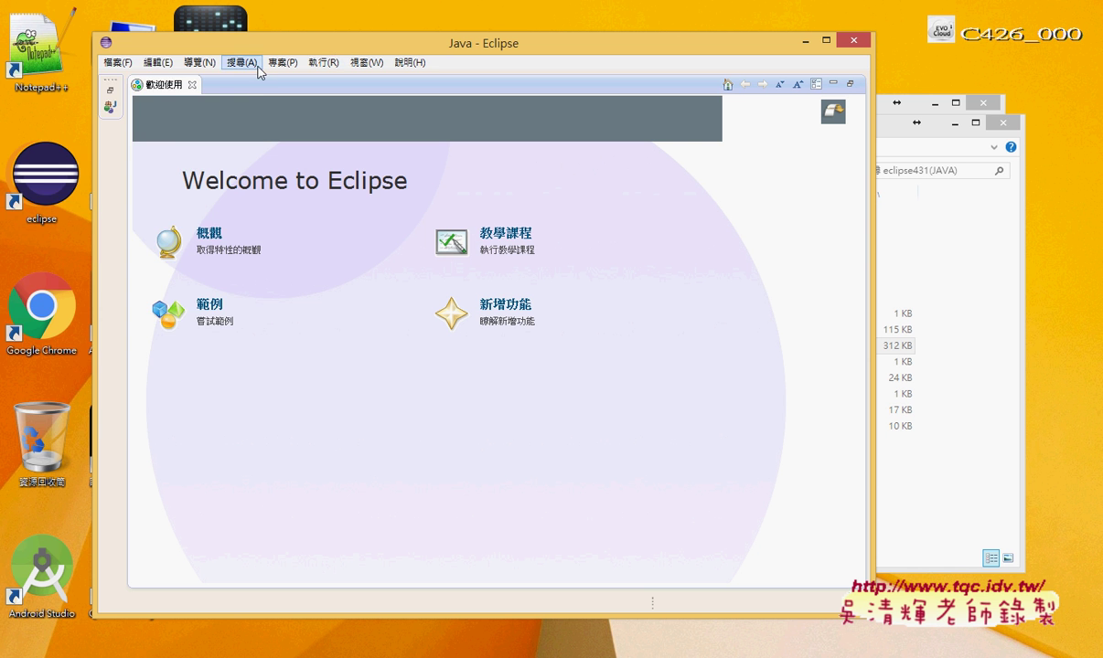
click(158, 63)
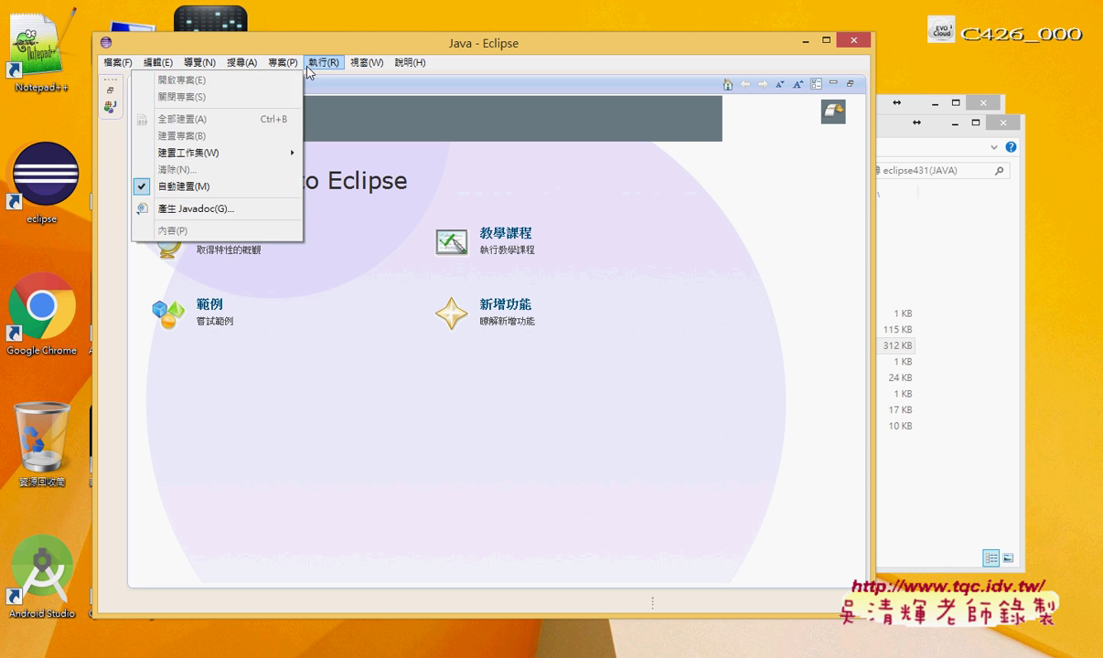
mouse_move(408, 74)
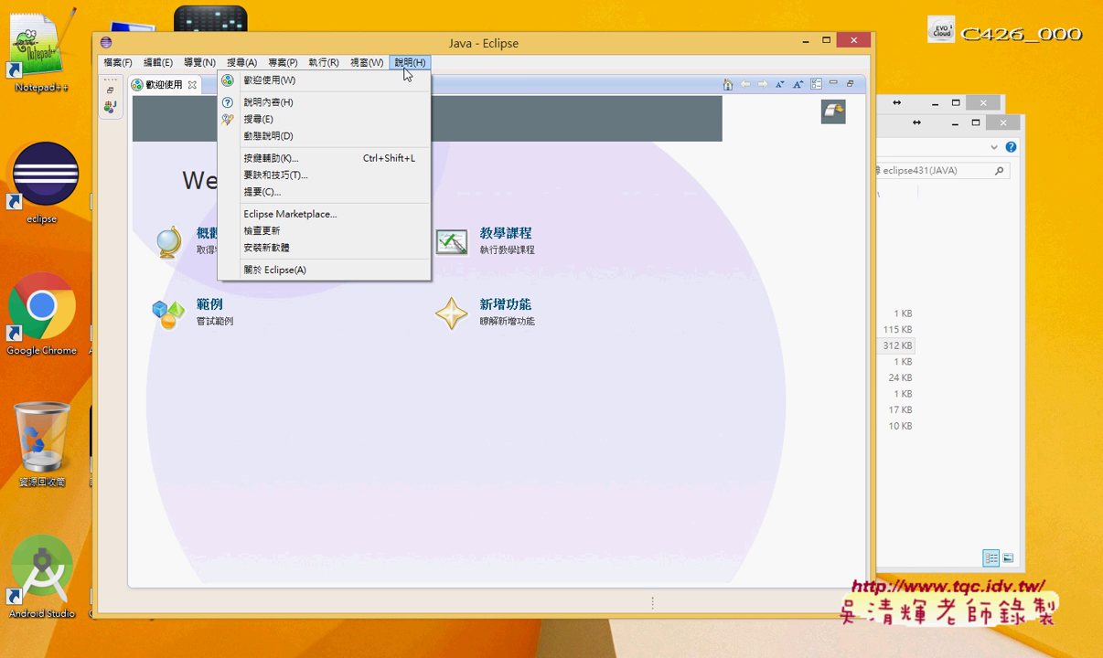
click(852, 40)
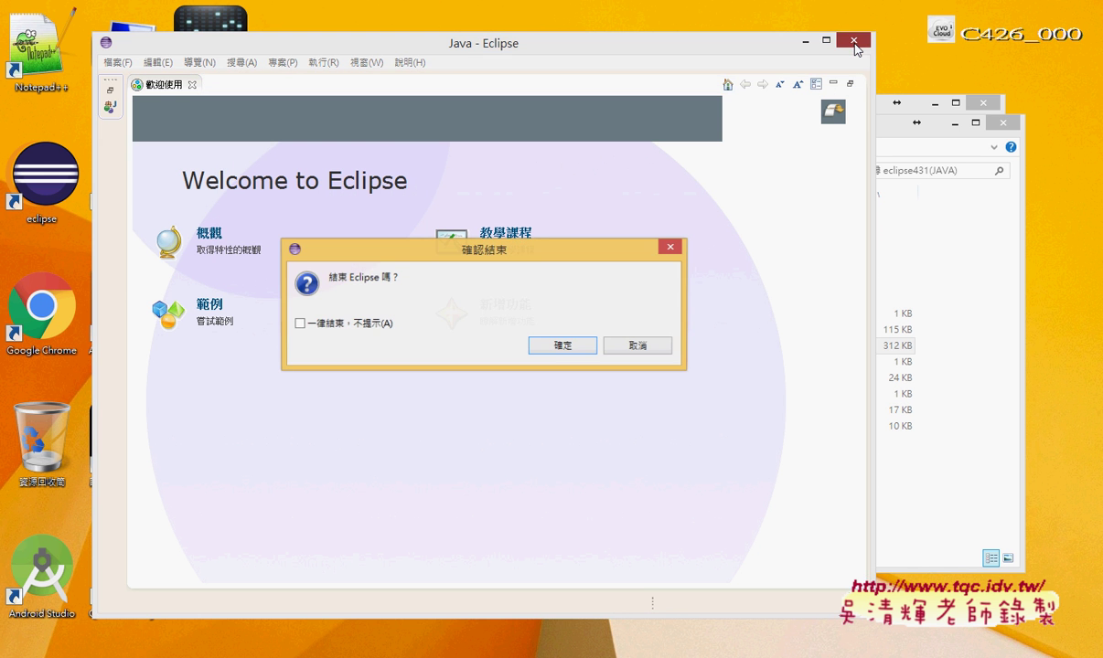
click(560, 348)
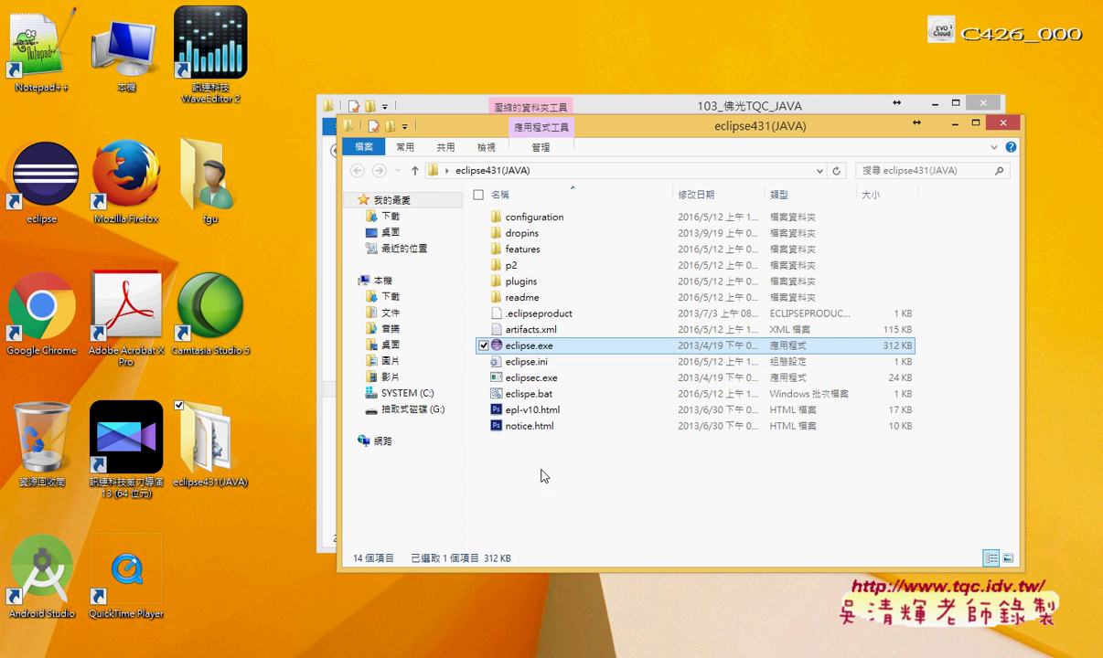
Create a new text document in the eclipse431(JAVA) folder and delete it again
click(552, 395)
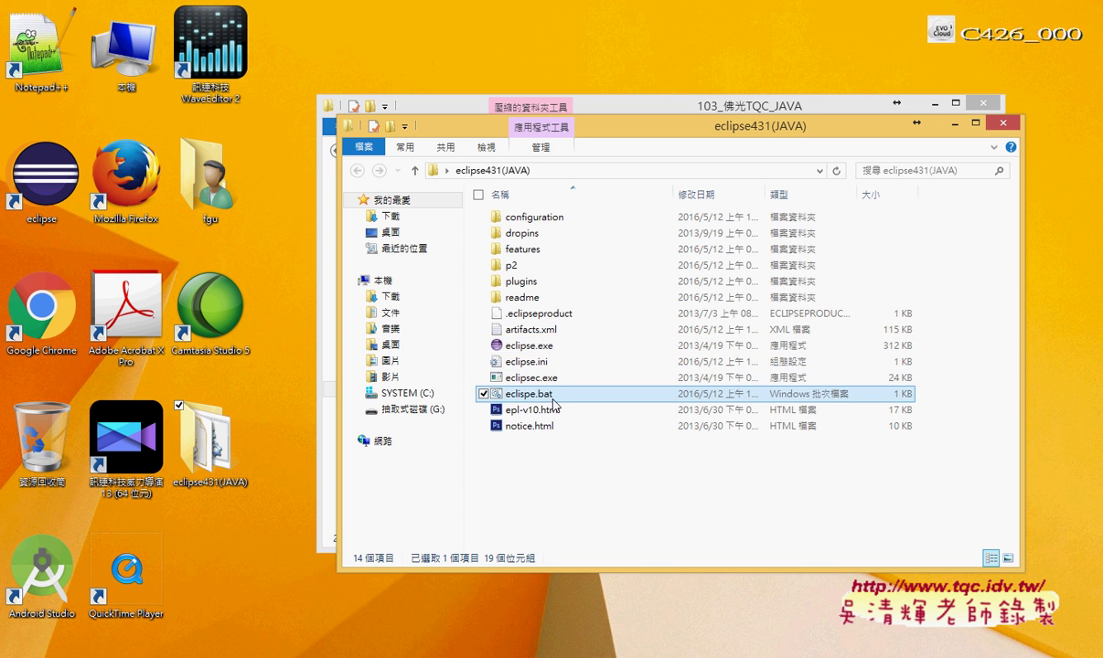
right_click(529, 440)
mouse_move(540, 437)
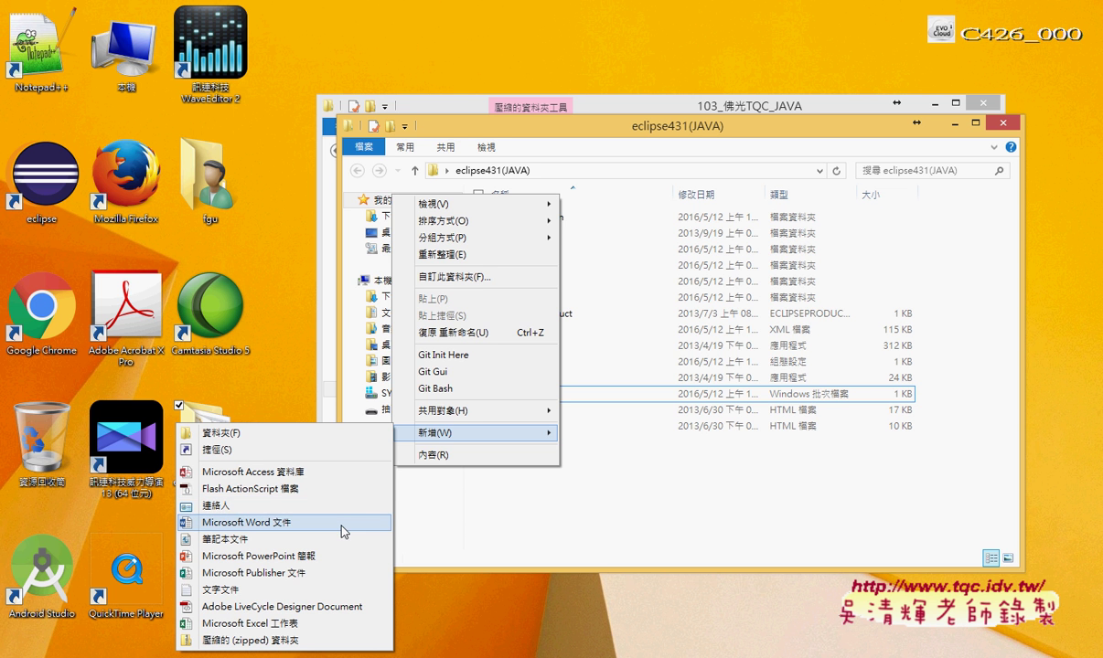
click(331, 591)
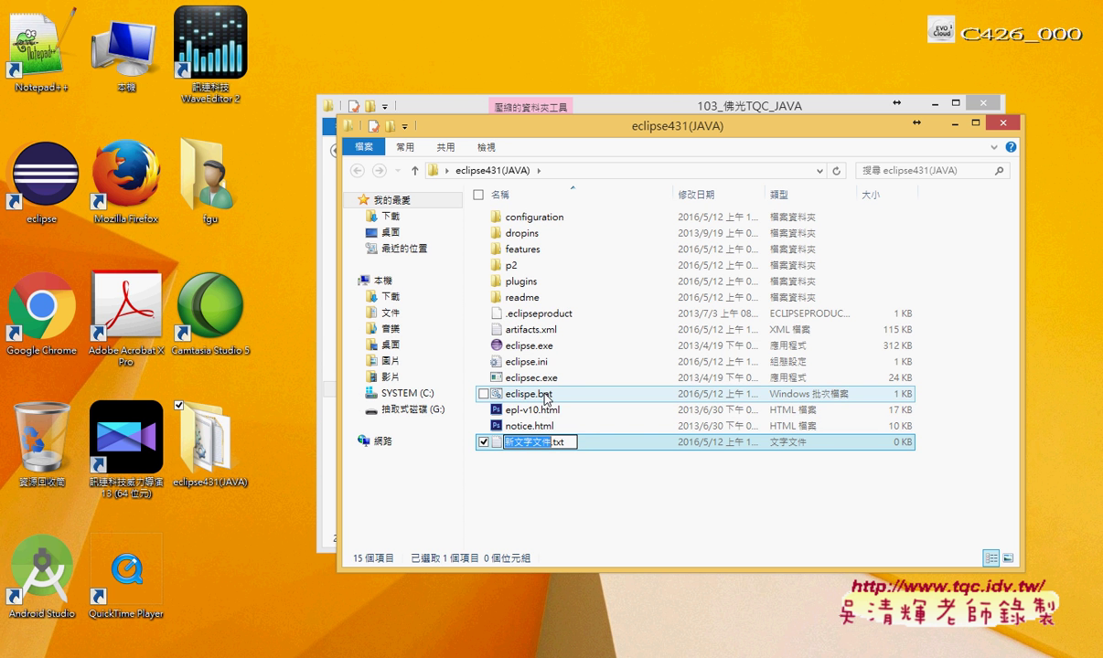
right_click(594, 446)
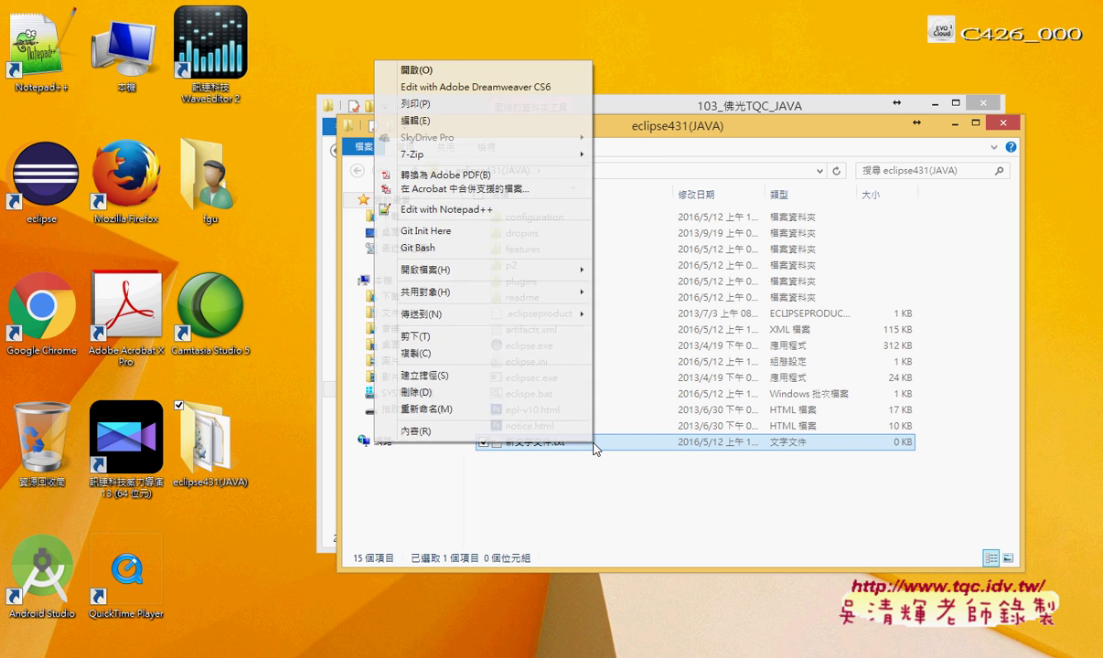
click(547, 392)
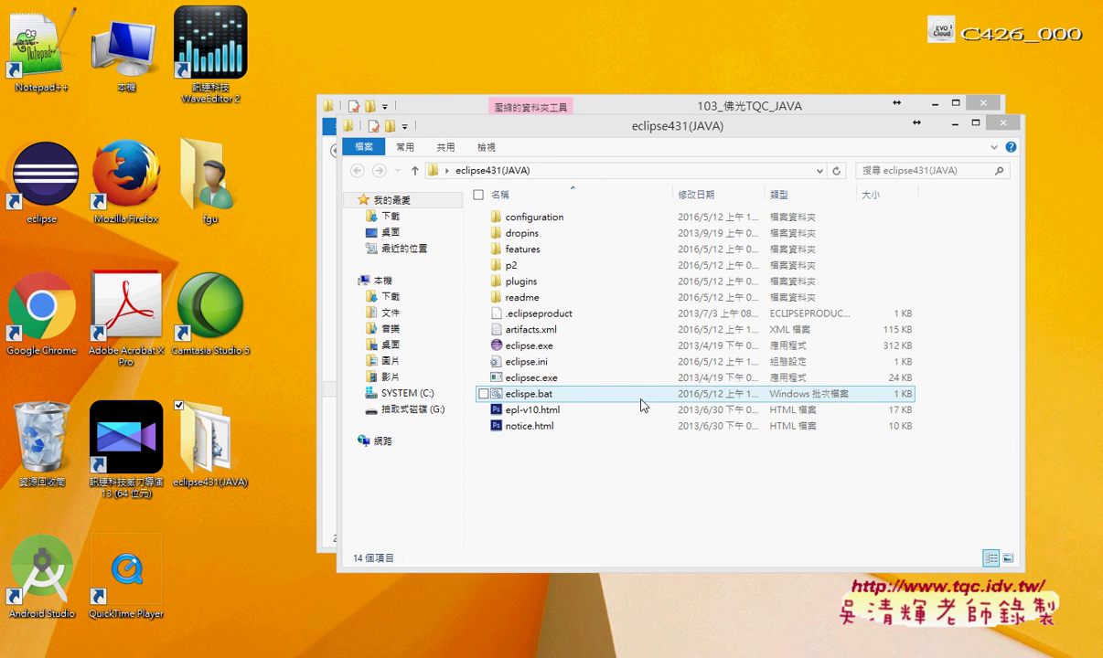
Open eclispe.bat for editing in Notepad, examine its language option, and minimize the window
right_click(544, 405)
click(418, 68)
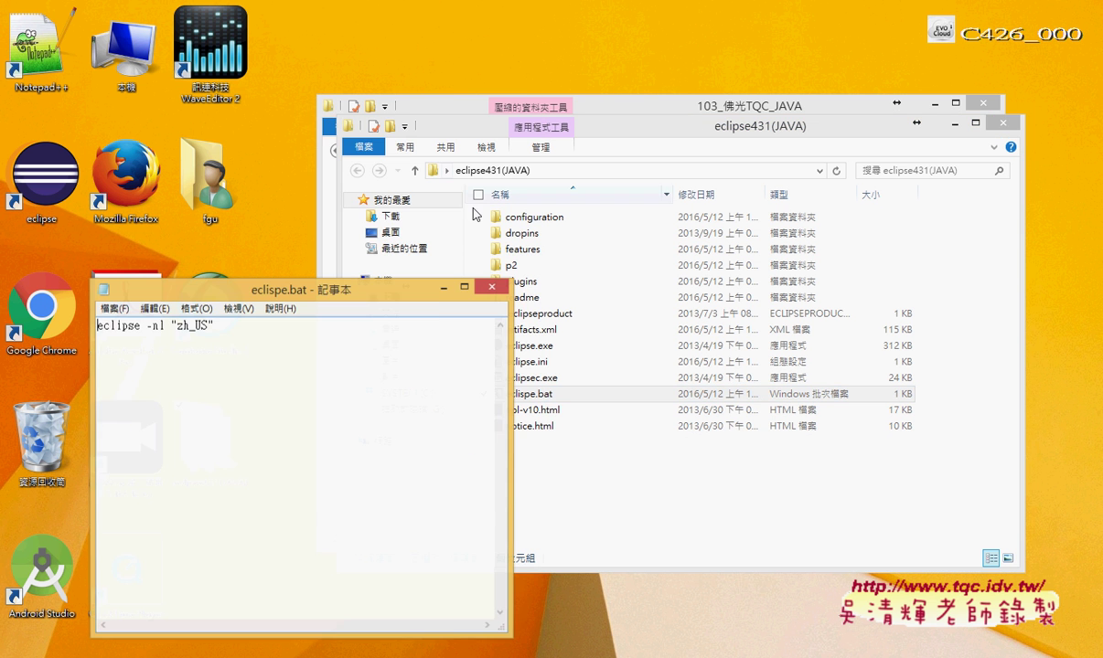
drag(284, 291, 640, 391)
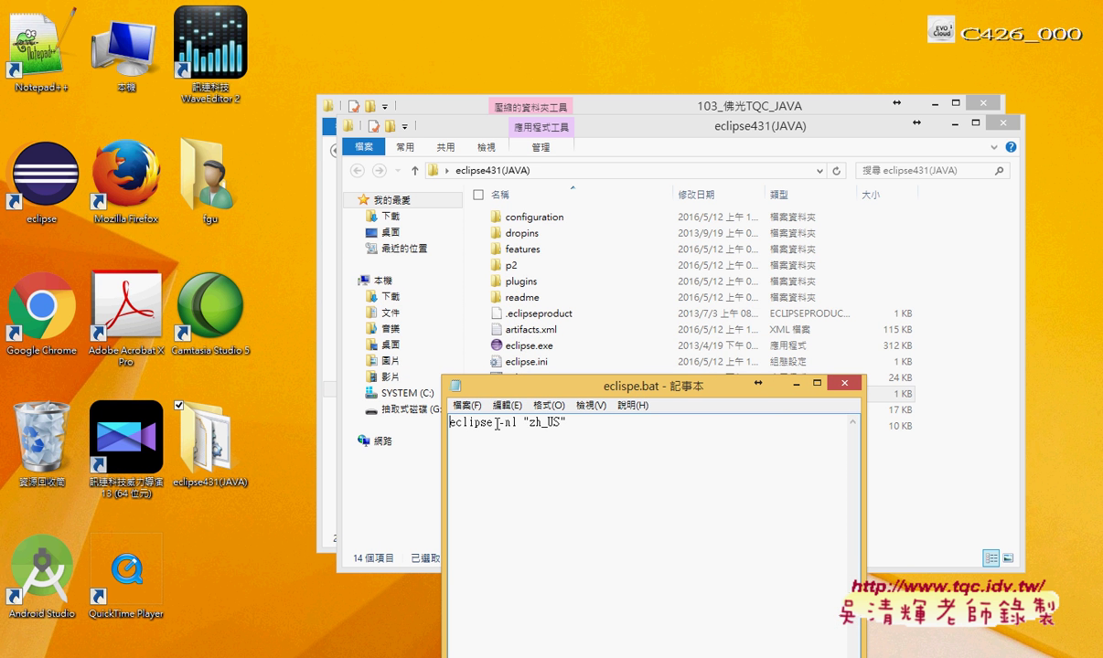
drag(499, 423, 518, 425)
drag(523, 423, 567, 424)
click(613, 436)
drag(499, 424, 523, 423)
click(794, 383)
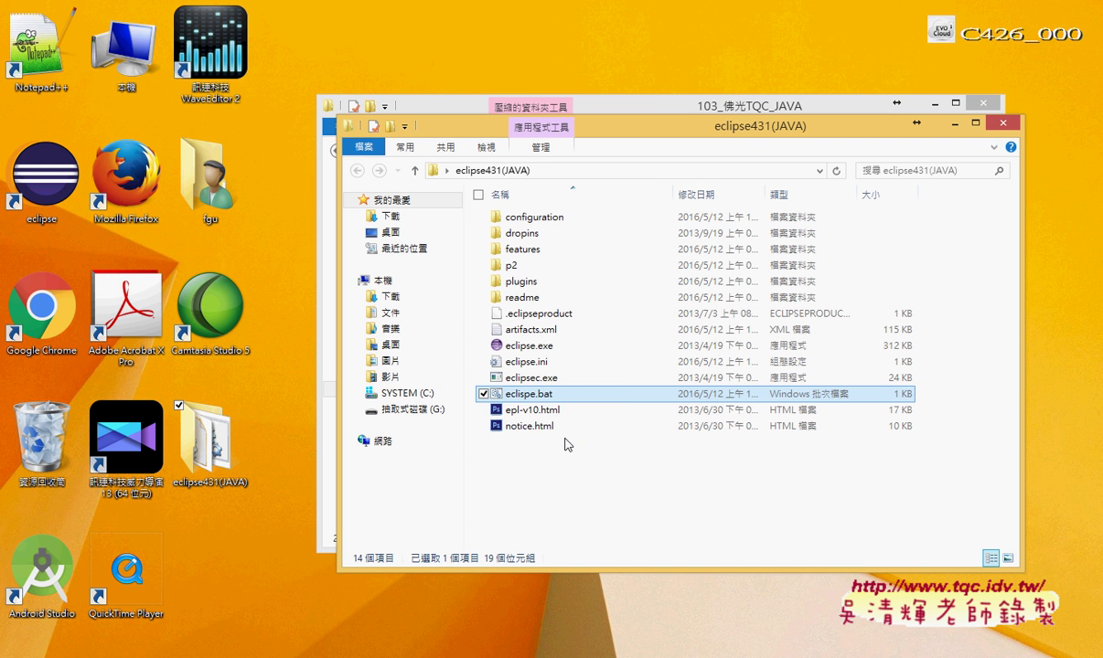
Start the English version of Eclipse through eclispe.bat with the default workspace, and close it
double_click(533, 394)
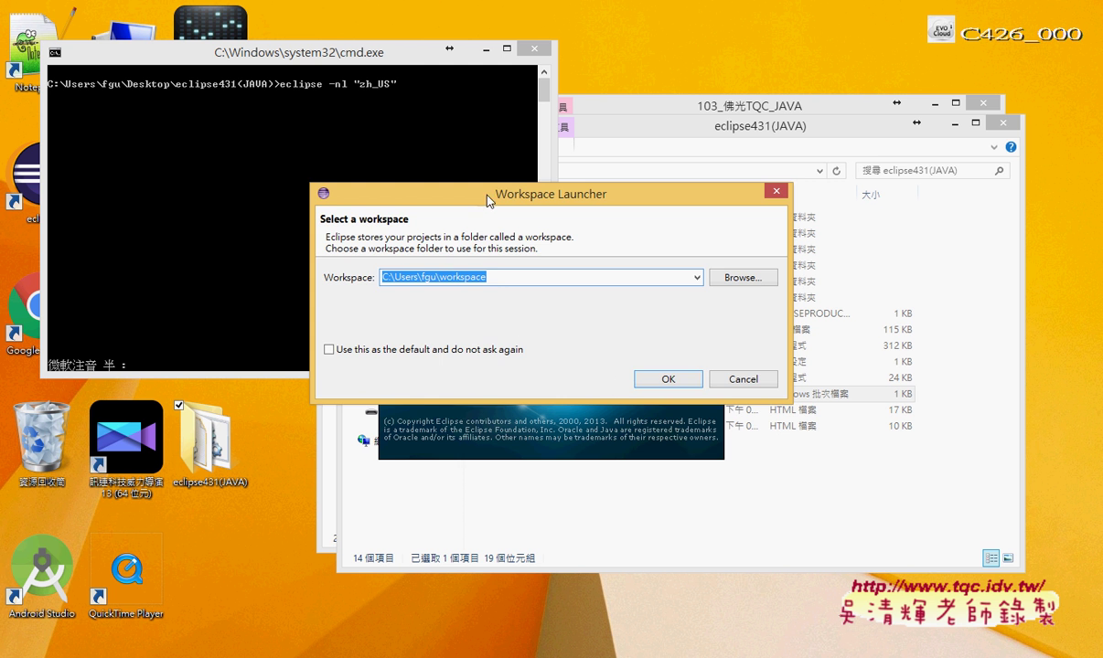
click(667, 379)
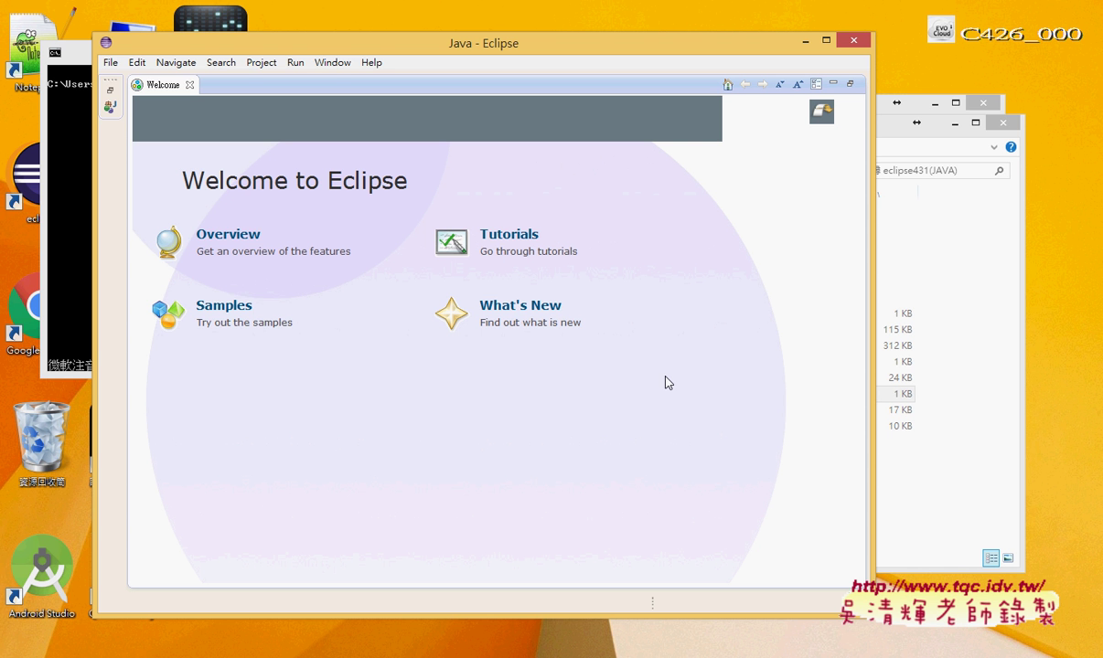
click(853, 40)
click(569, 346)
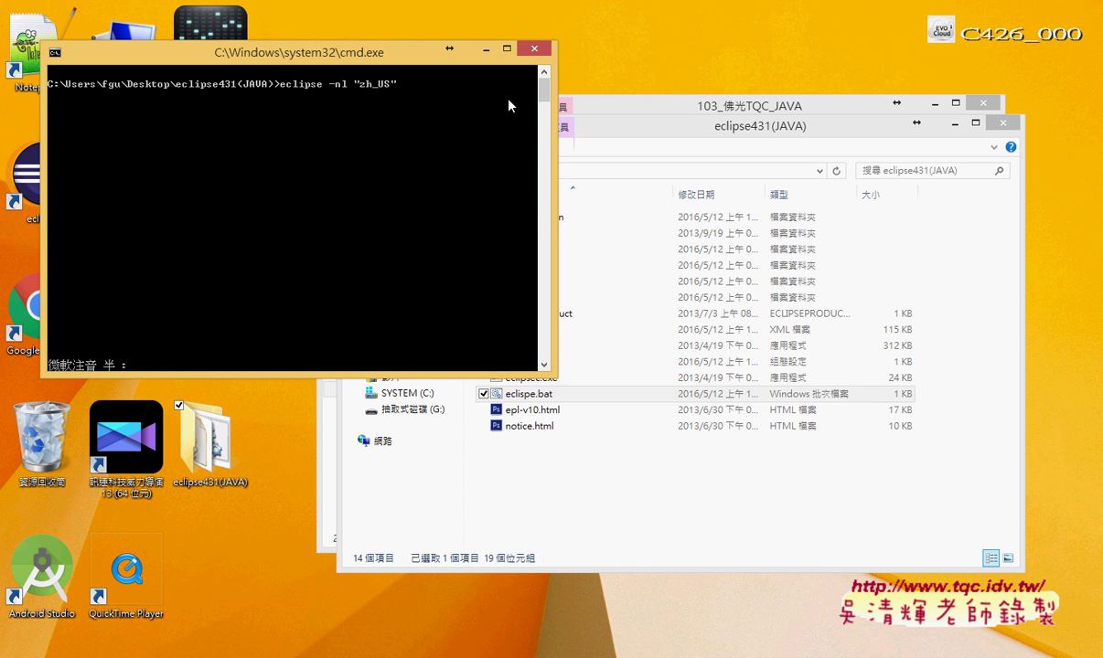
Launch Eclipse in Chinese from eclipse.exe with the default workspace and close the Welcome page
double_click(556, 346)
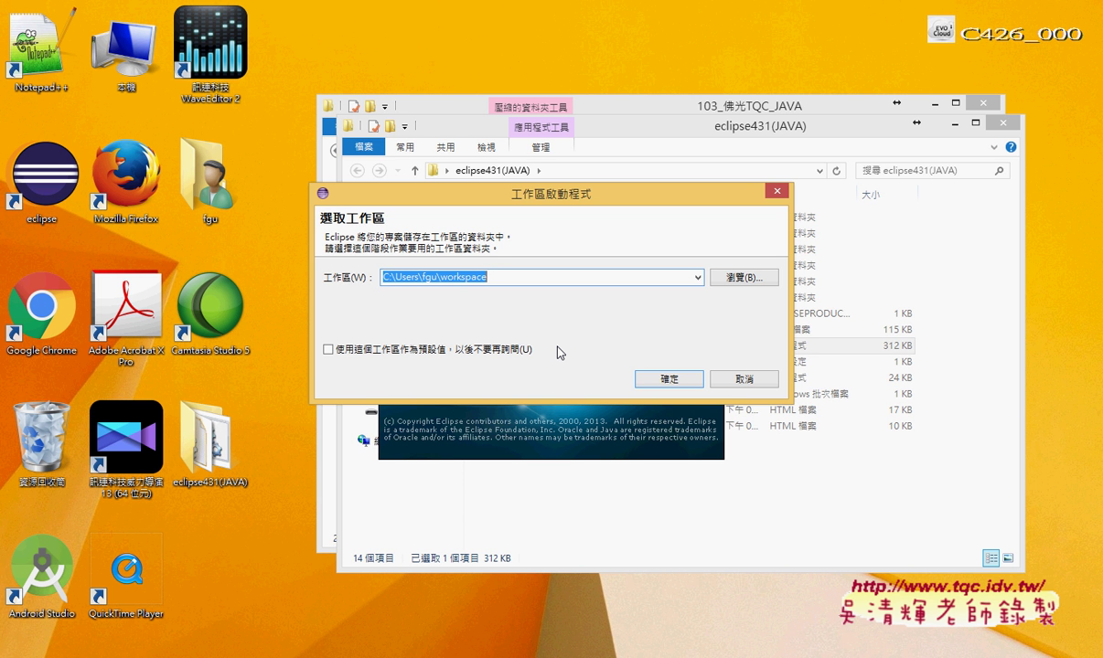
click(669, 376)
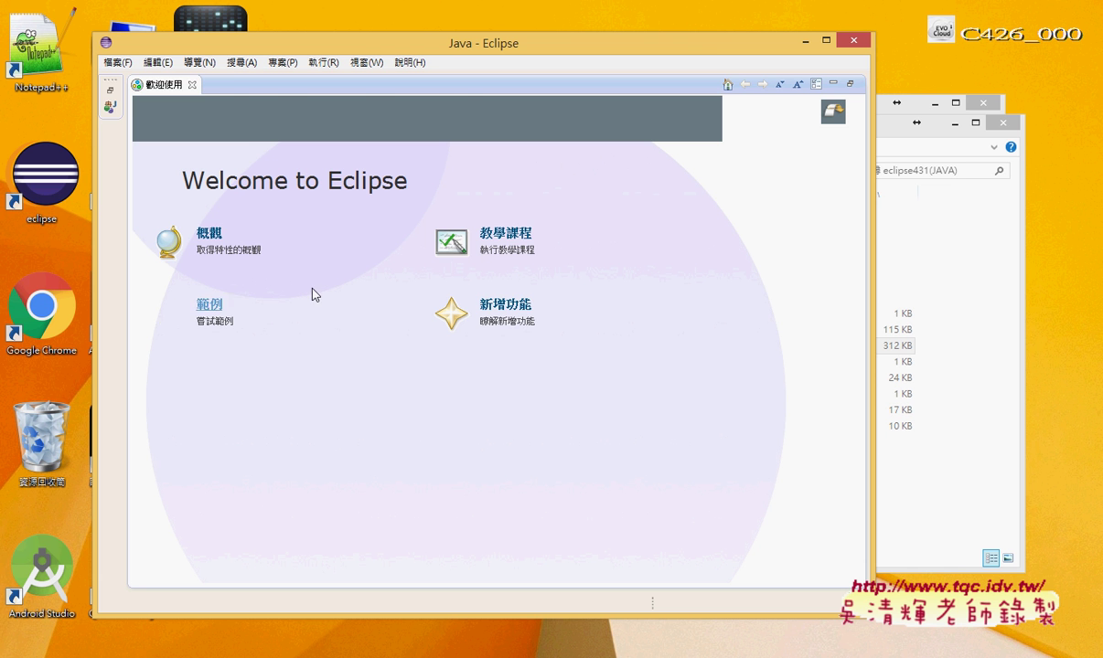
click(191, 84)
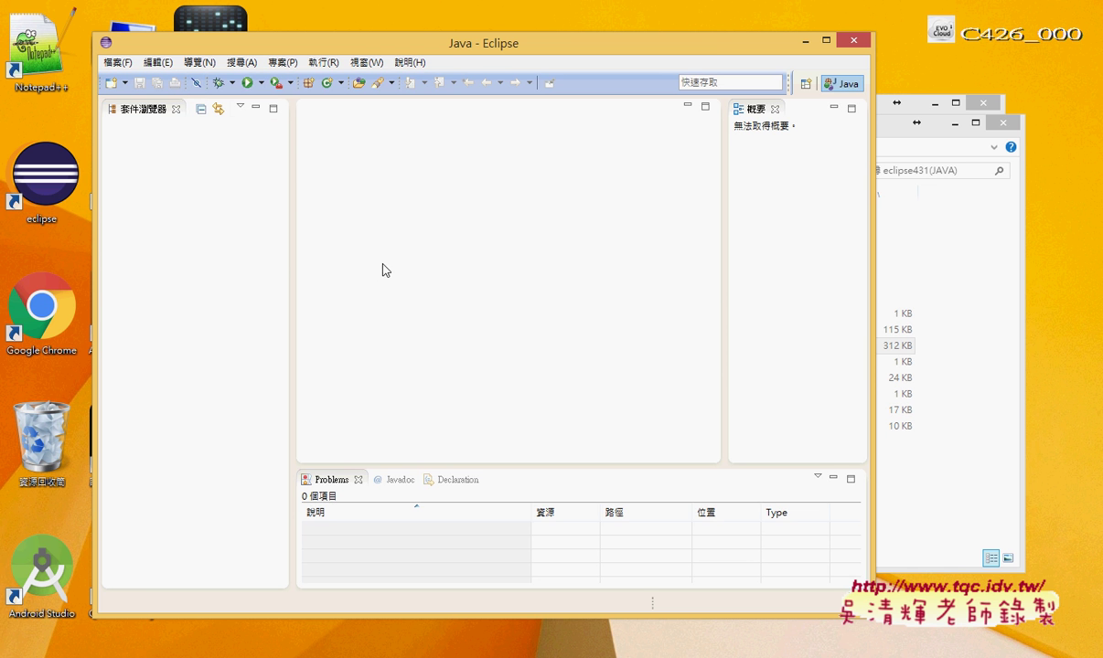
click(116, 62)
mouse_move(120, 80)
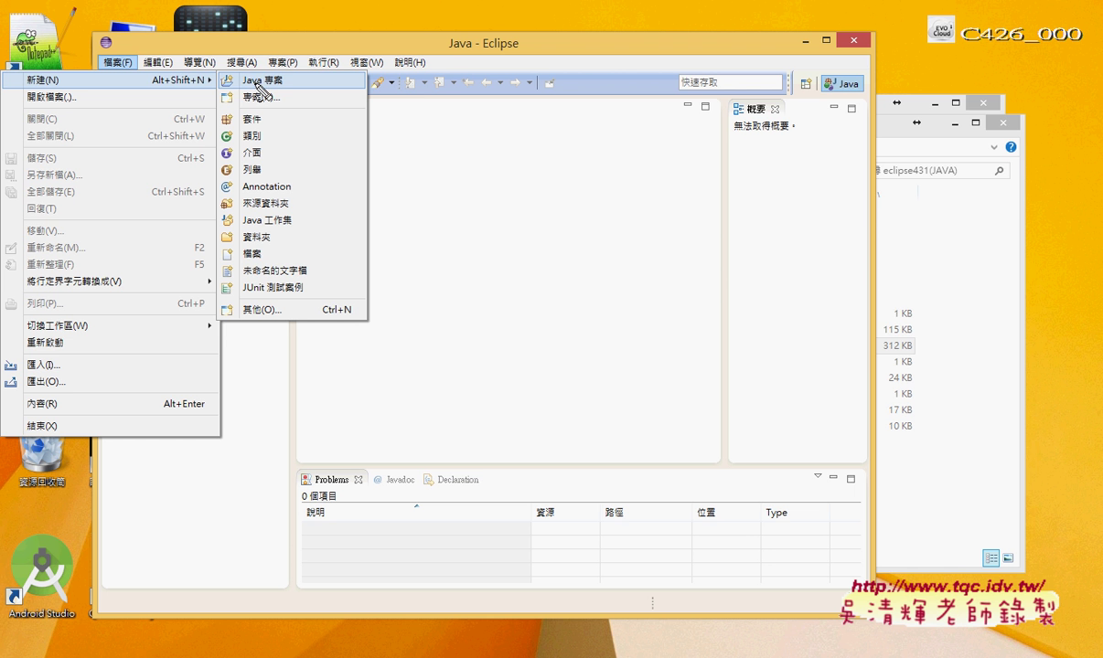
mouse_move(285, 108)
mouse_down()
mouse_move(214, 73)
mouse_move(304, 99)
mouse_up()
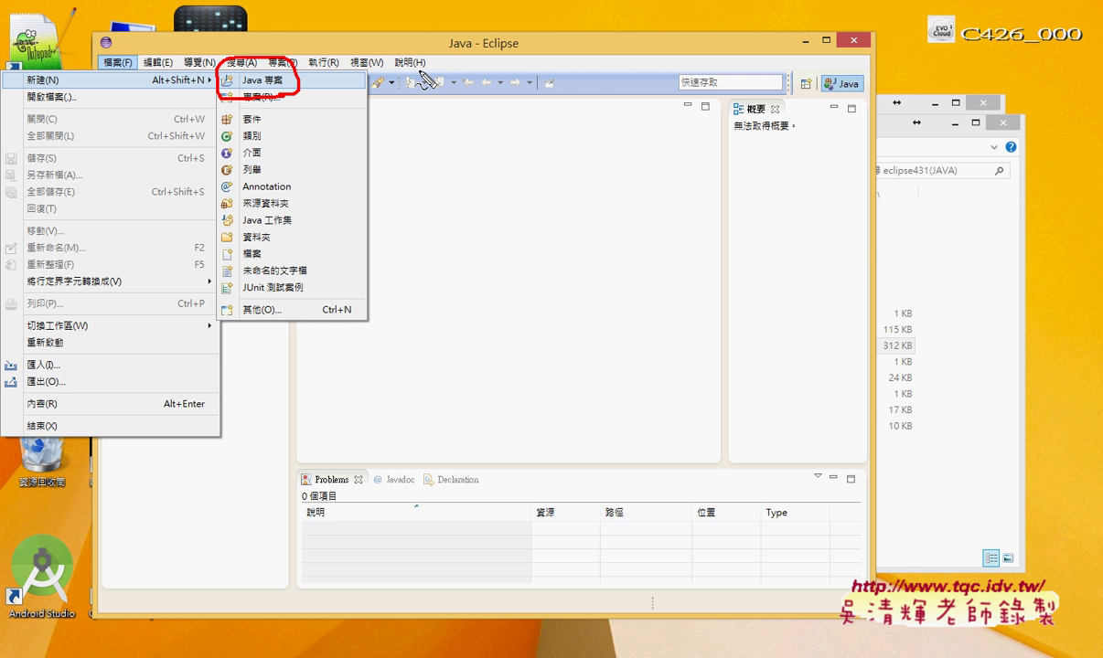
mouse_move(420, 67)
mouse_down()
mouse_move(301, 67)
mouse_move(320, 79)
mouse_up()
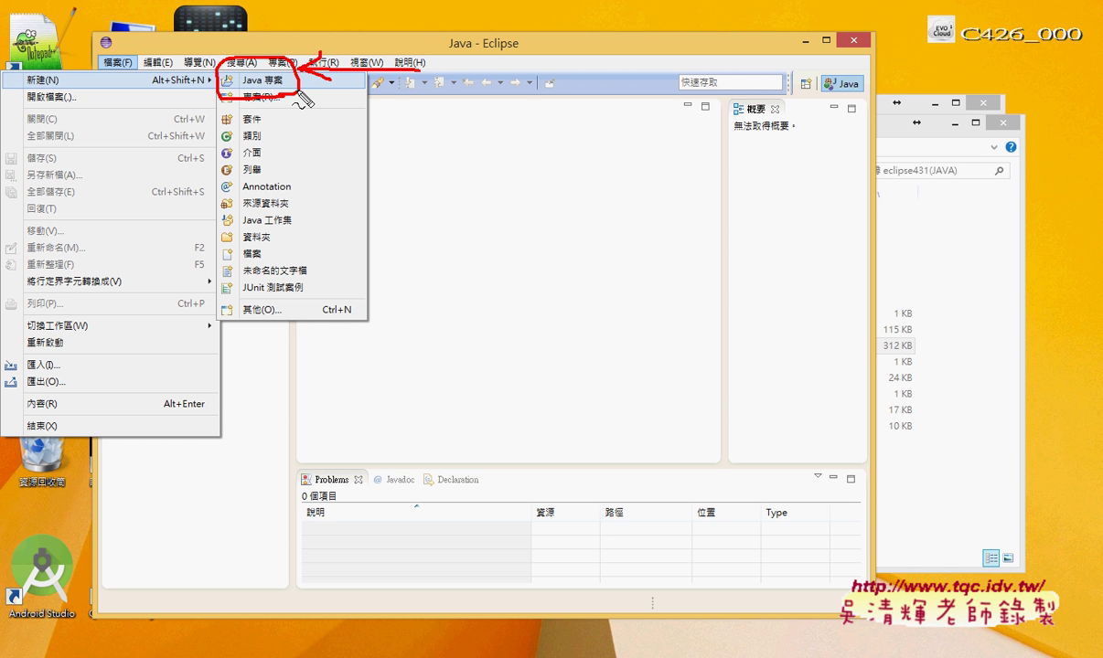
key(Escape)
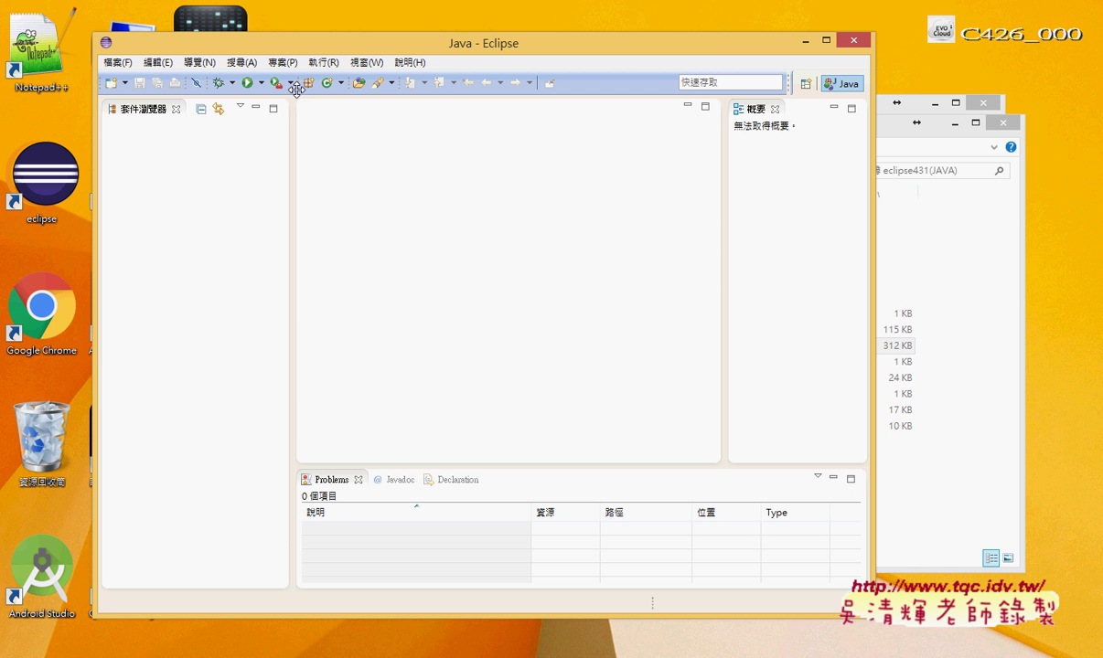
Set up a new Java project named TQC_JAVA with the JavaSE-1.7 execution environment and continue to its Java build settings
click(117, 62)
mouse_move(131, 80)
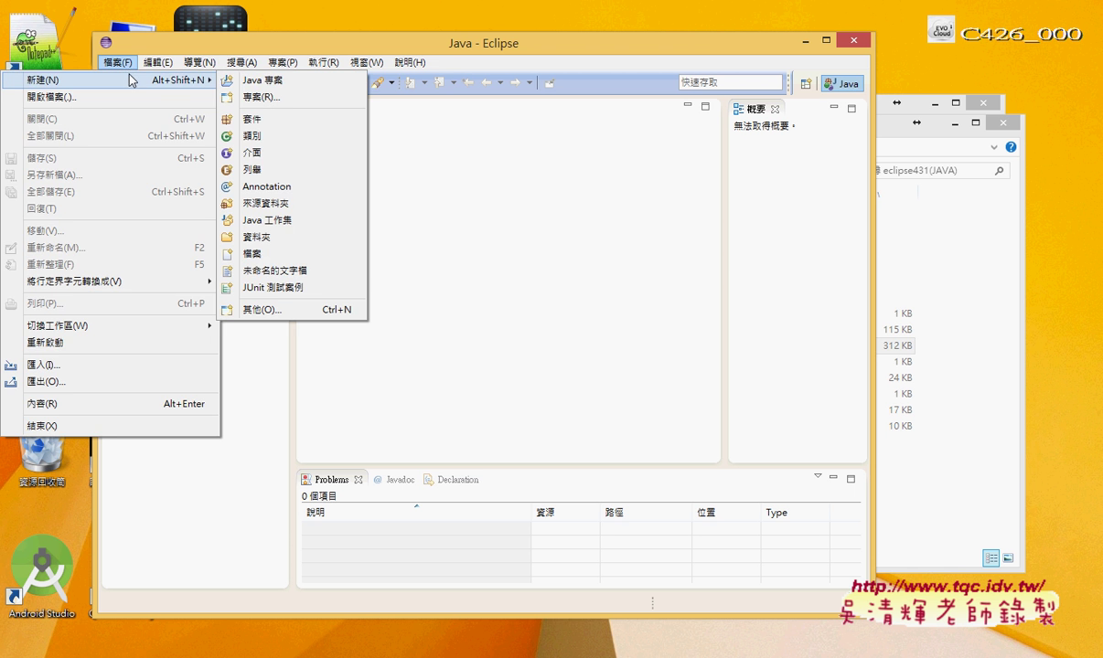
click(231, 80)
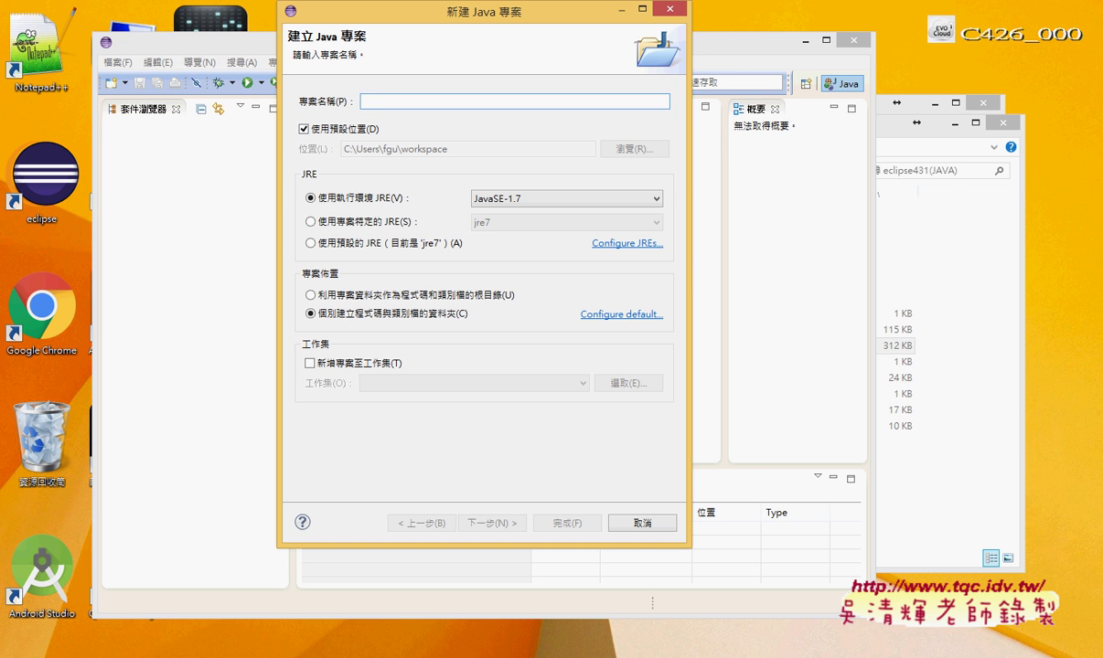
text(TQC)
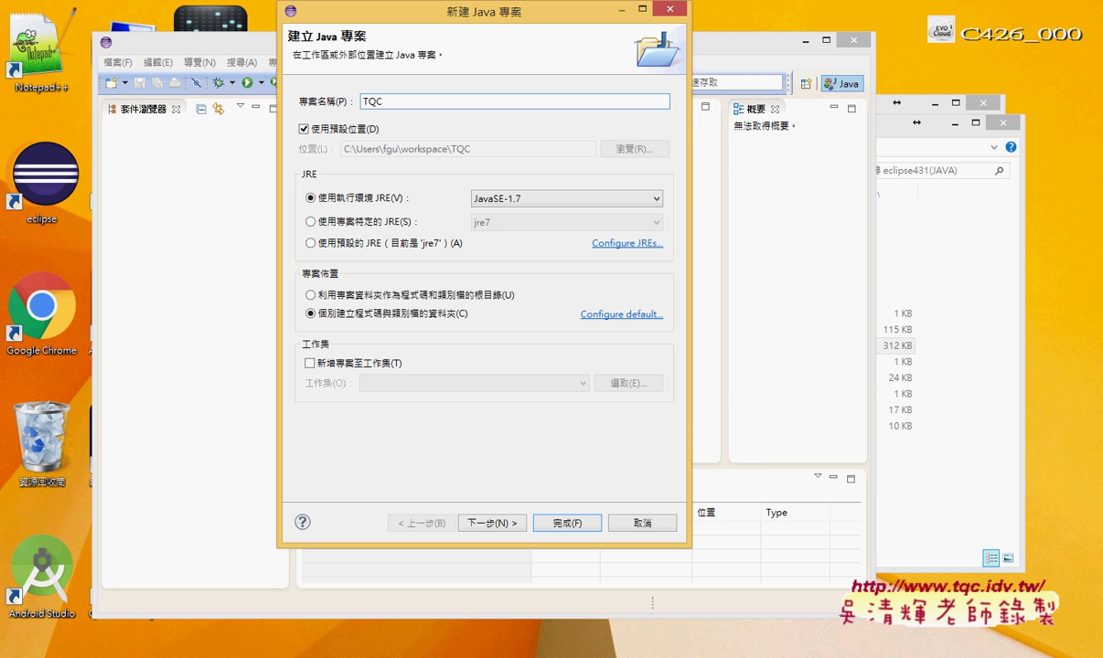
text(_JAVA)
click(496, 198)
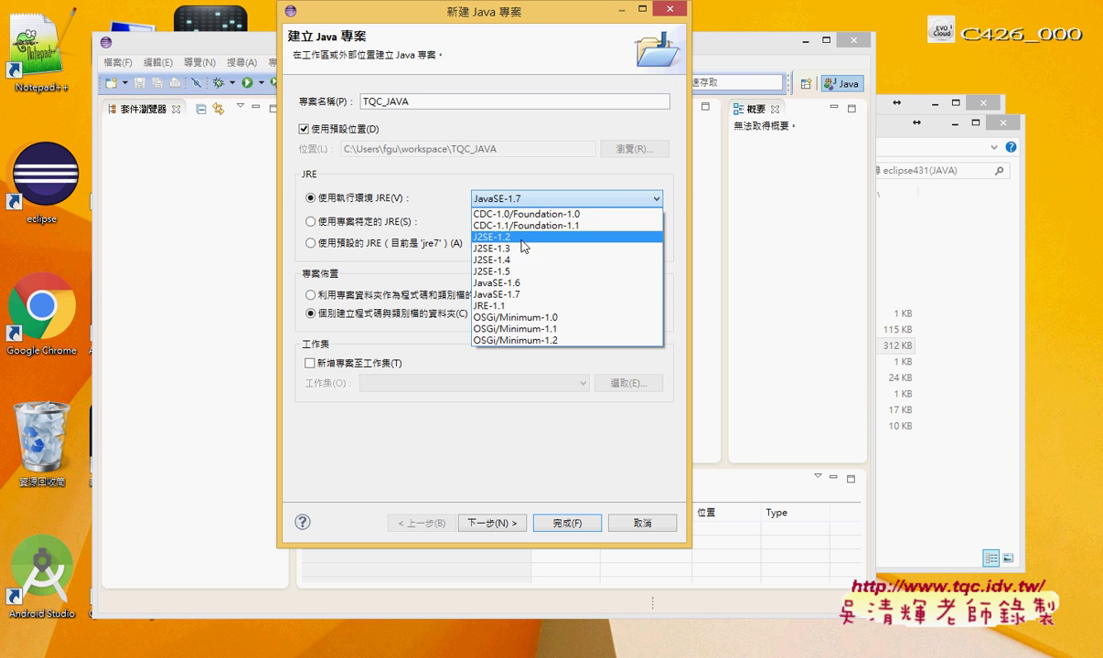
click(521, 296)
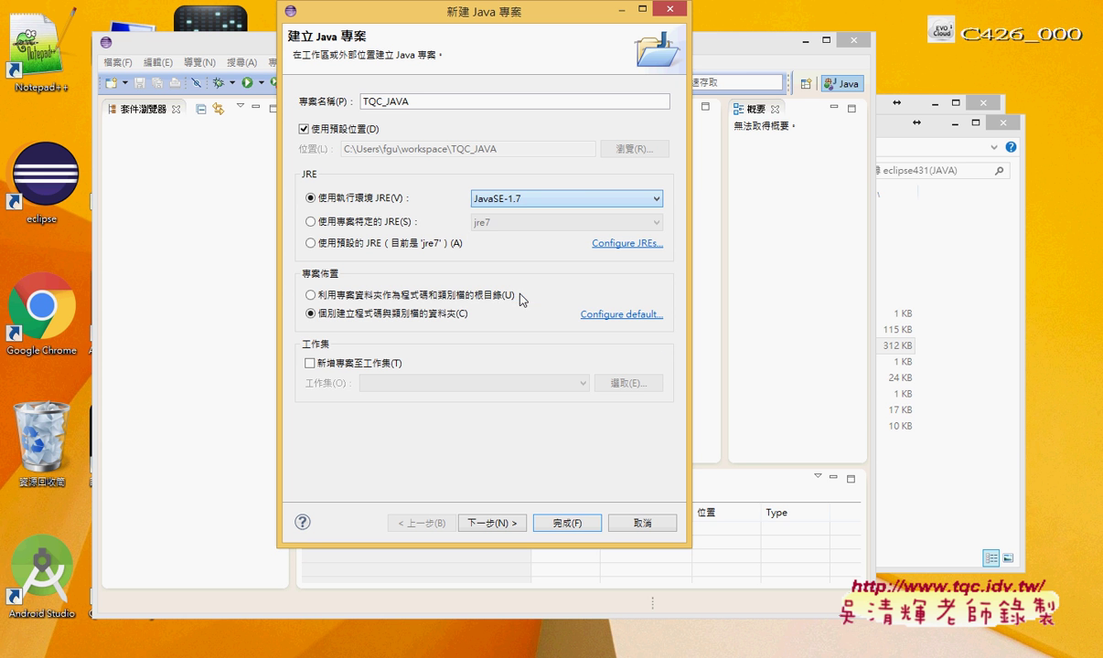
click(494, 524)
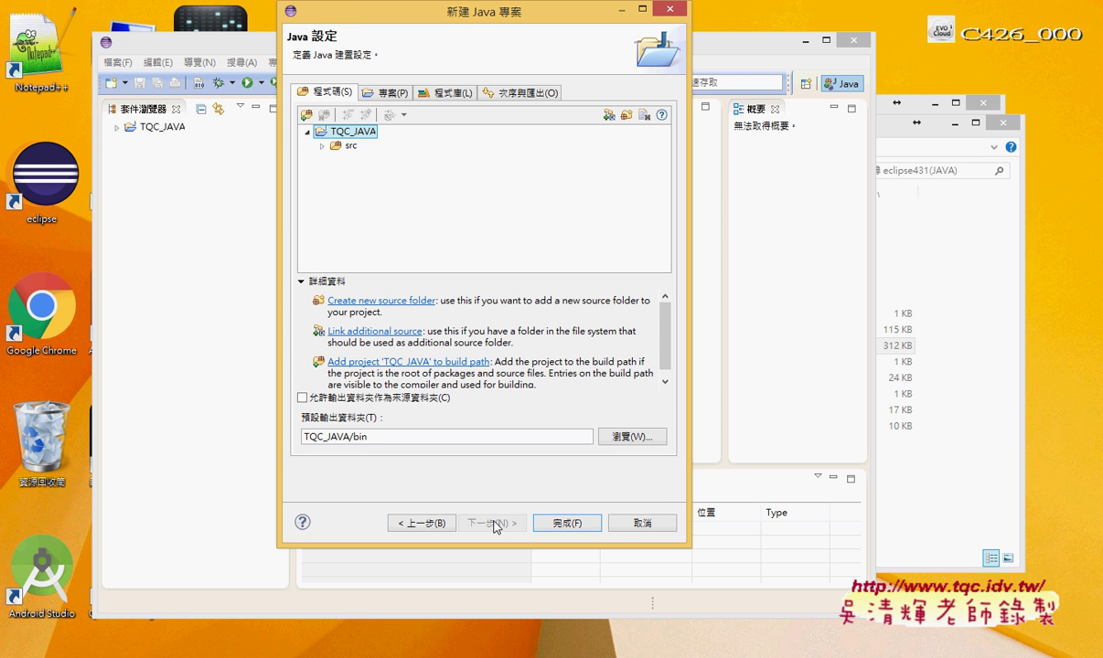
Review the src source folder and the default output folder in the build settings, and finish creating the TQC_JAVA project
click(339, 148)
click(337, 150)
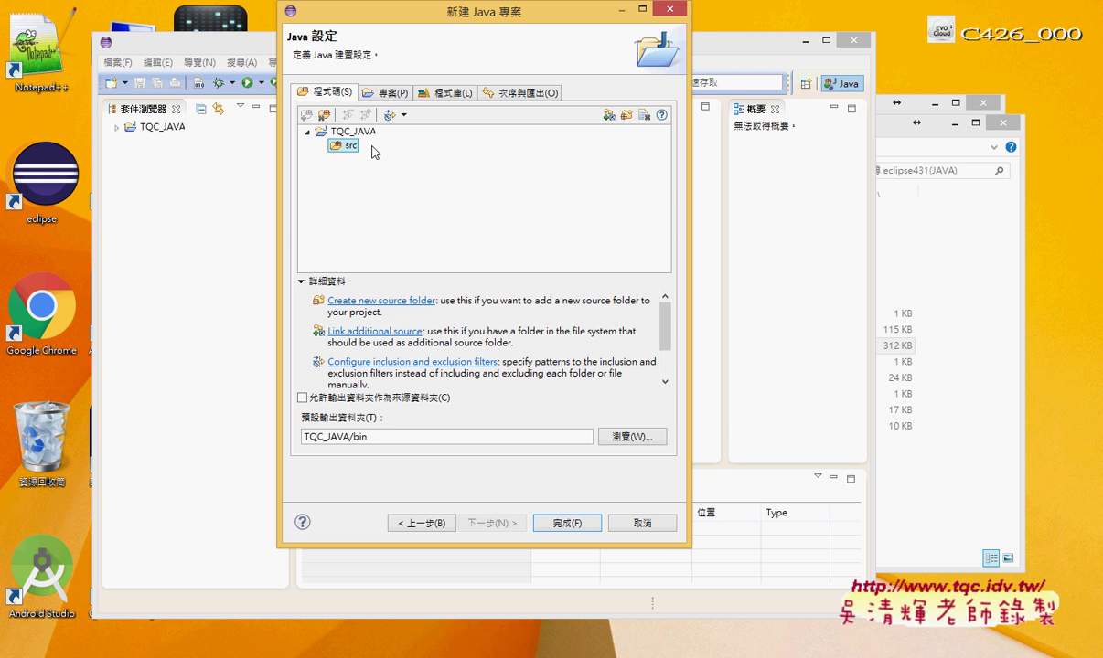
click(361, 436)
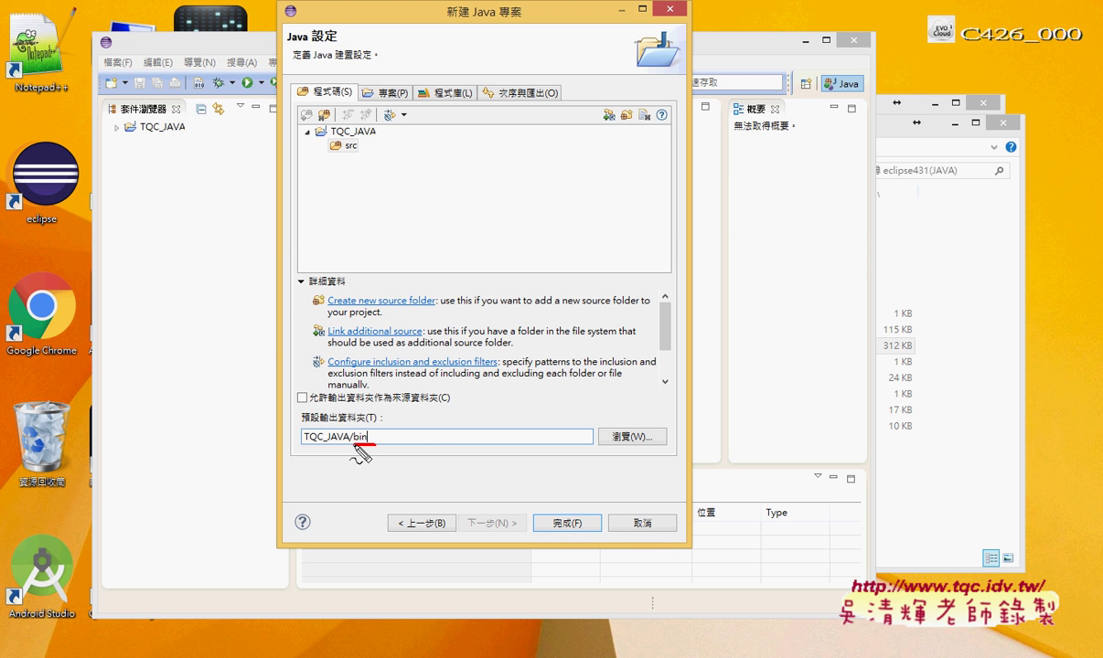
drag(353, 447, 374, 446)
drag(327, 160, 362, 159)
mouse_move(346, 452)
mouse_down()
mouse_move(348, 413)
mouse_move(384, 429)
mouse_move(354, 451)
mouse_up()
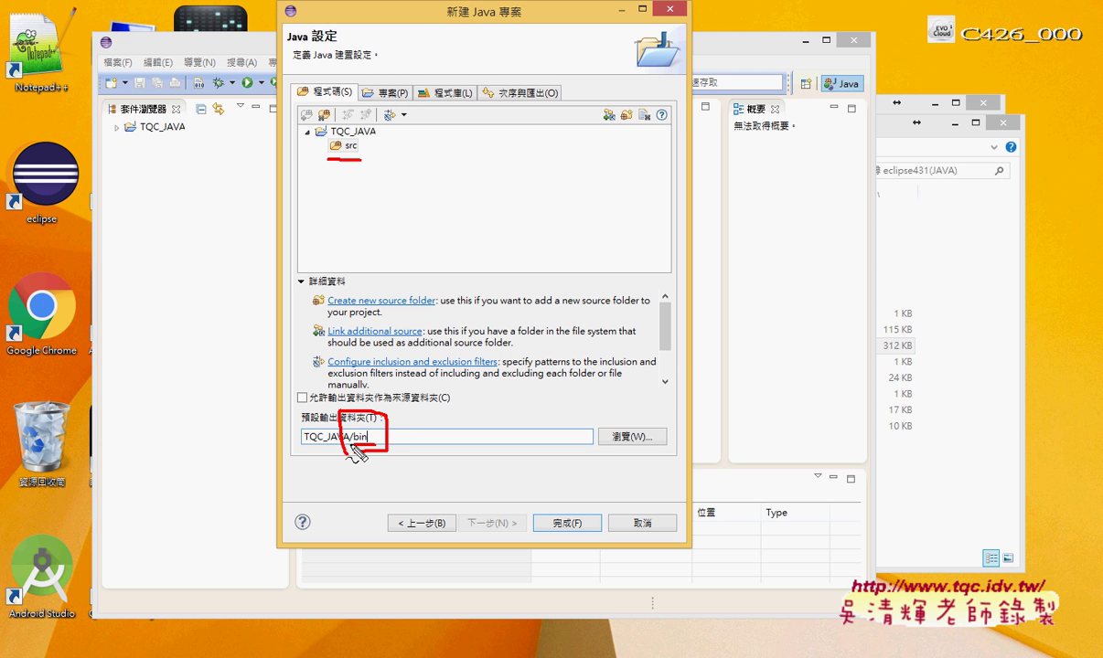
key(Escape)
click(562, 523)
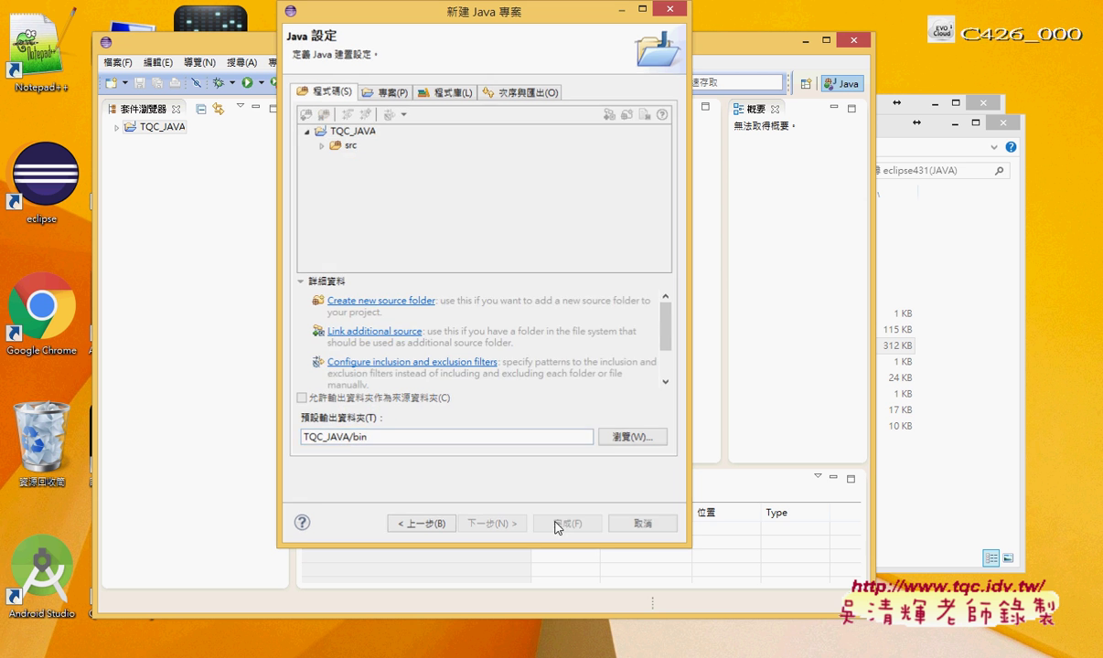
Expand the TQC_JAVA project in the package explorer and select its src folder
click(128, 127)
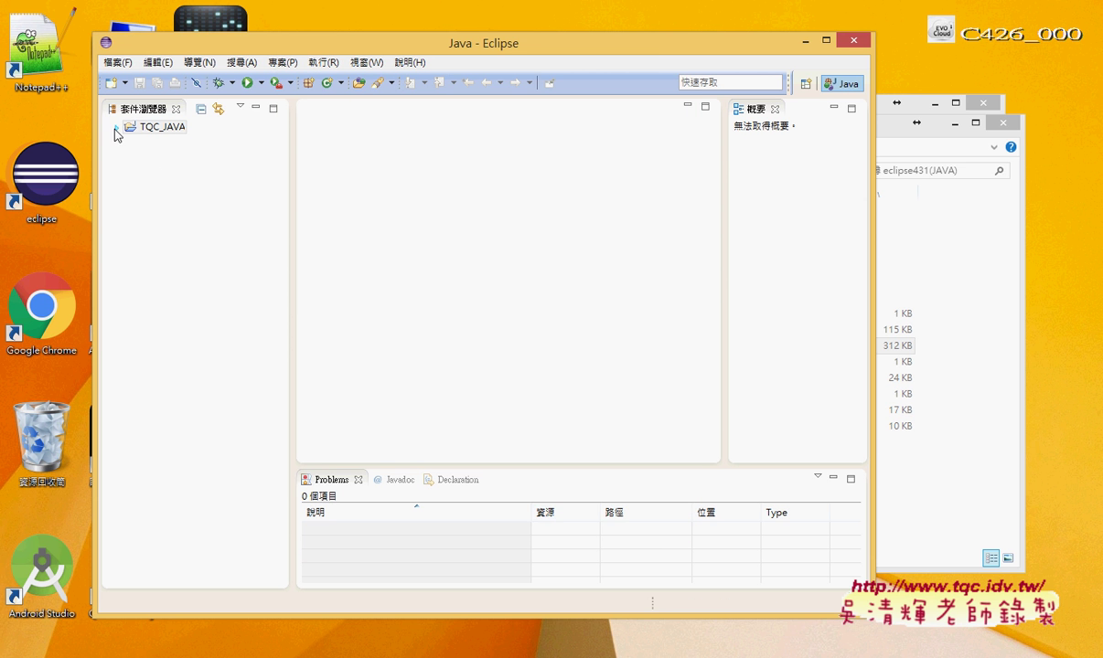
click(116, 128)
click(151, 141)
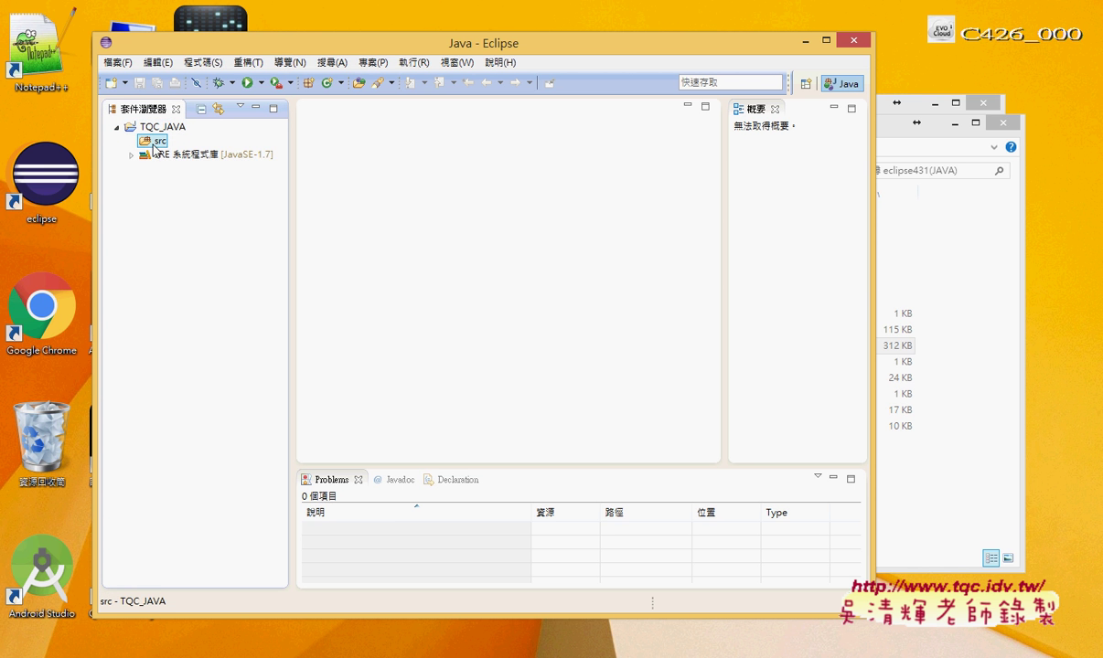
right_click(164, 145)
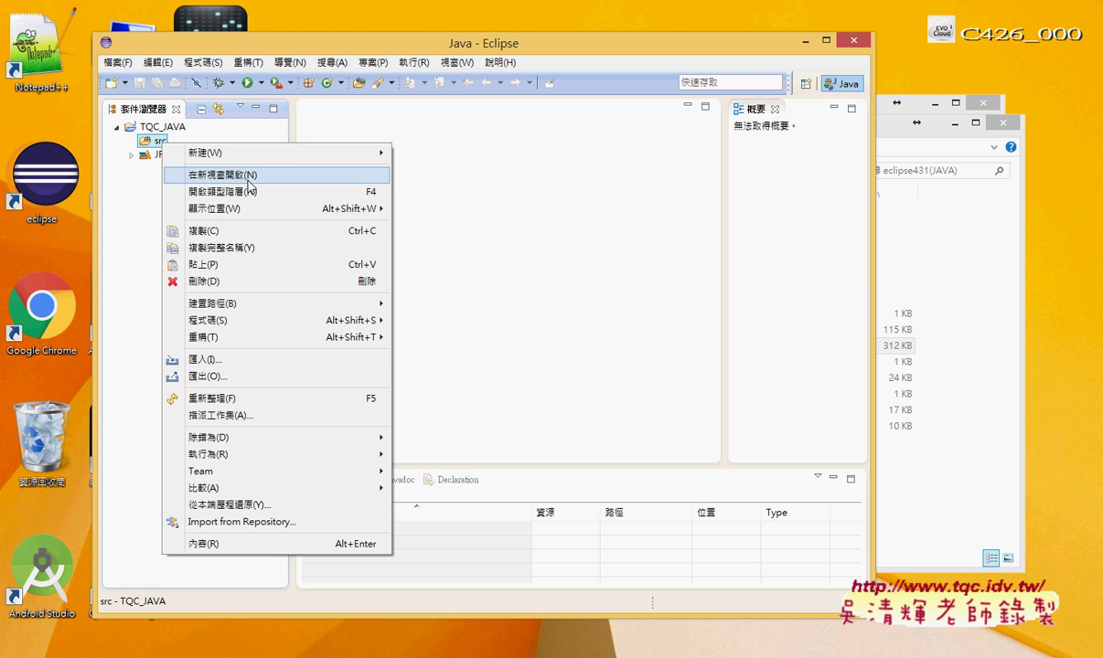
mouse_move(248, 158)
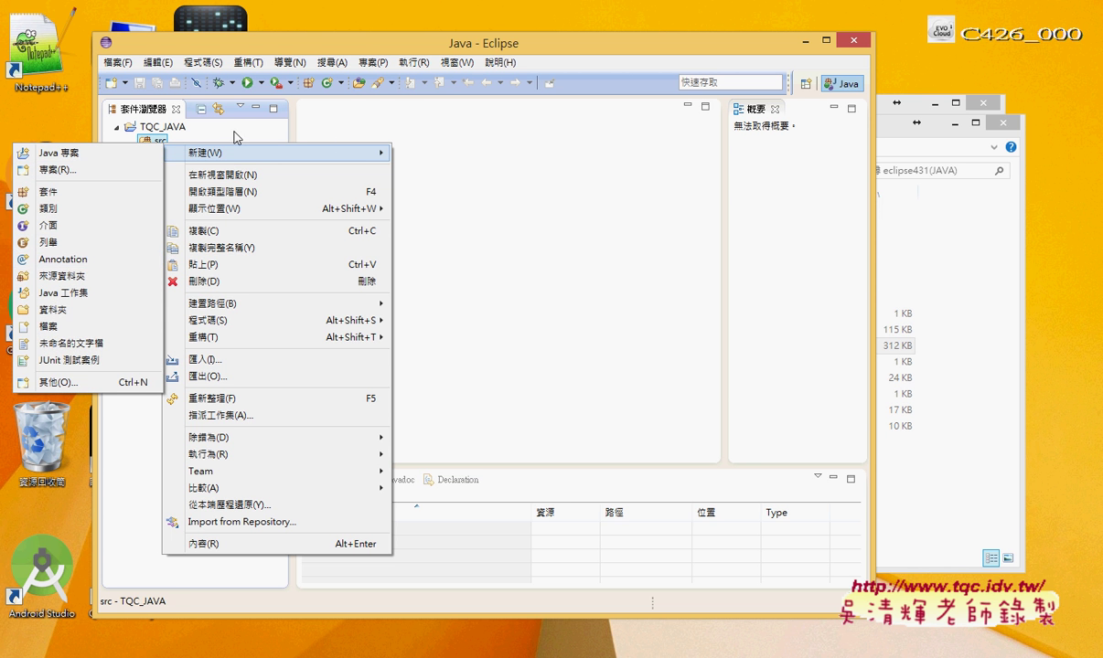
click(174, 130)
click(174, 130)
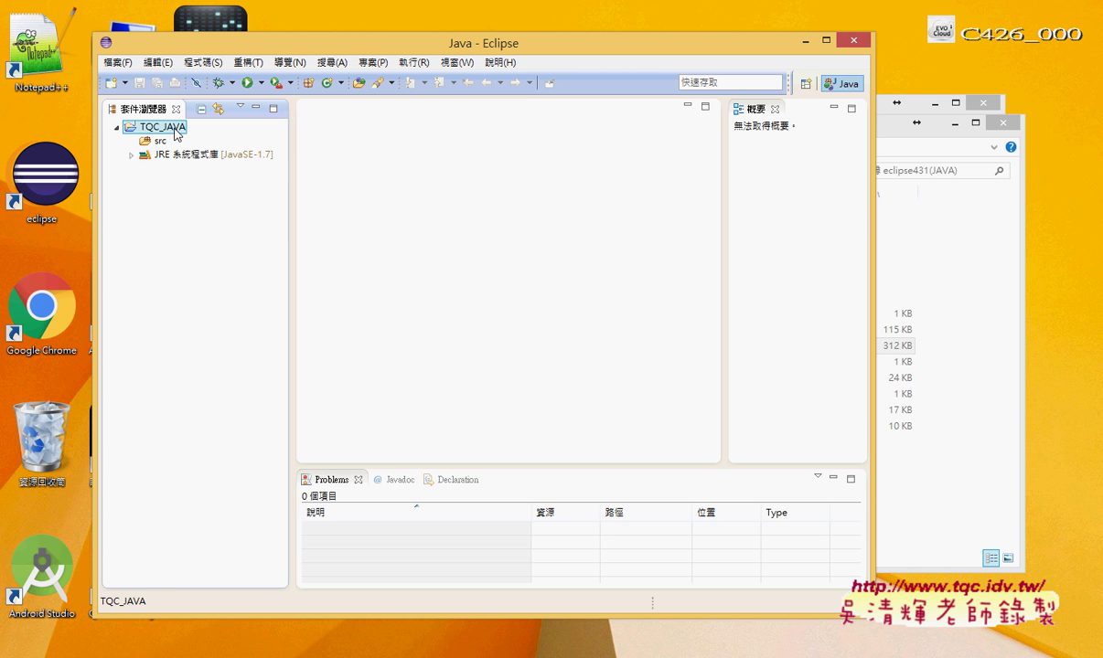
Start a new Java class in the src folder and name it JVD101
click(155, 142)
right_click(156, 142)
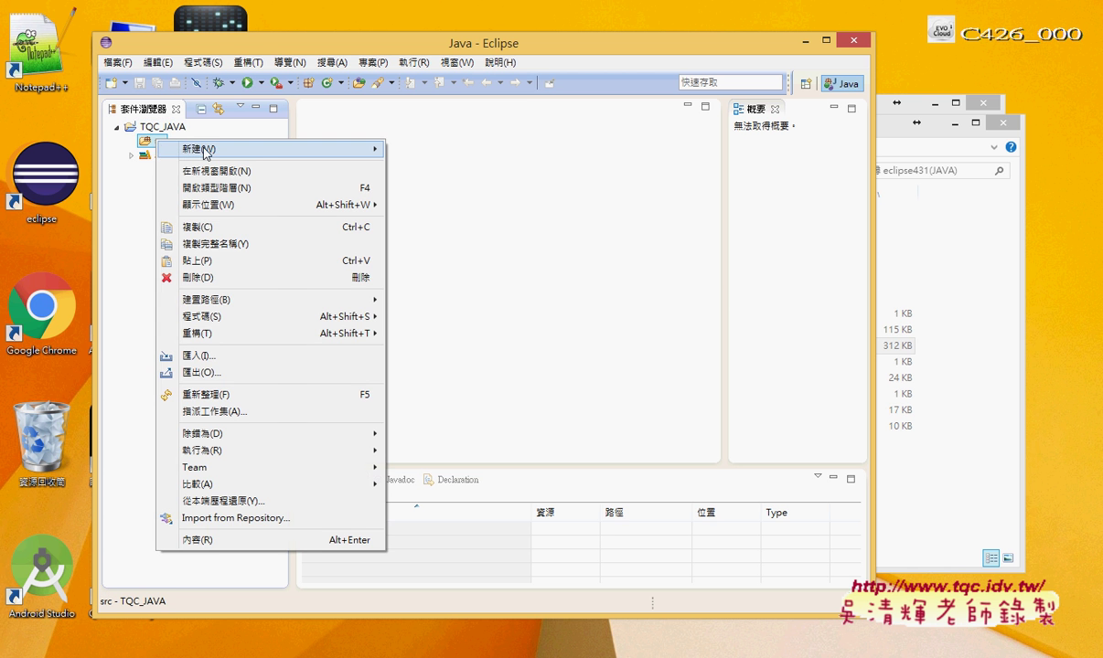
mouse_move(207, 152)
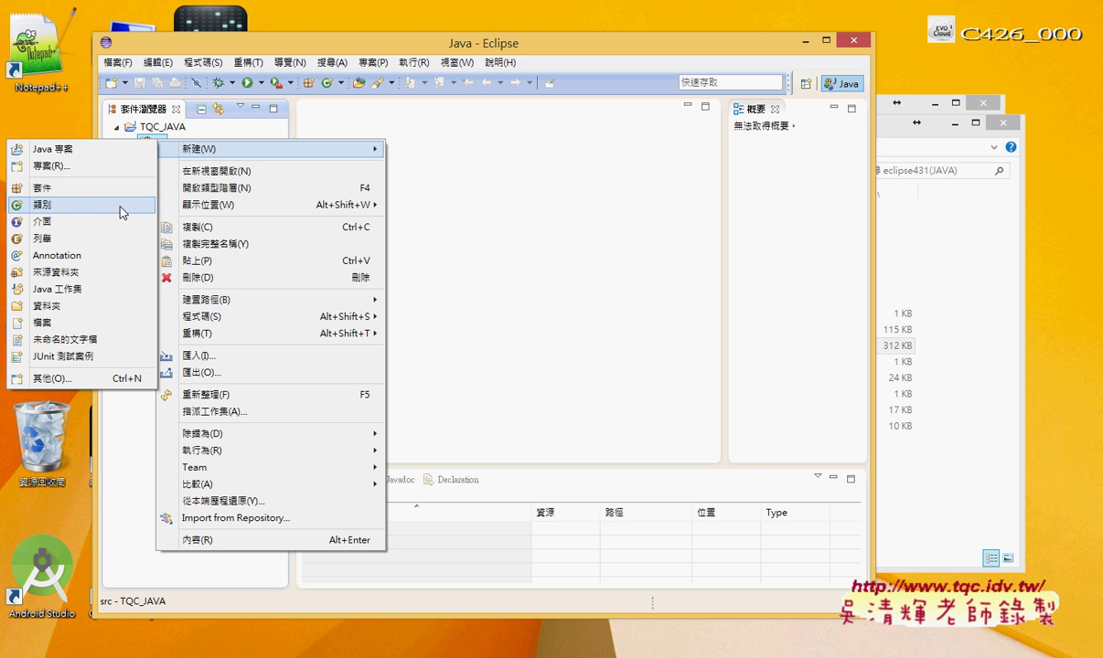
click(55, 209)
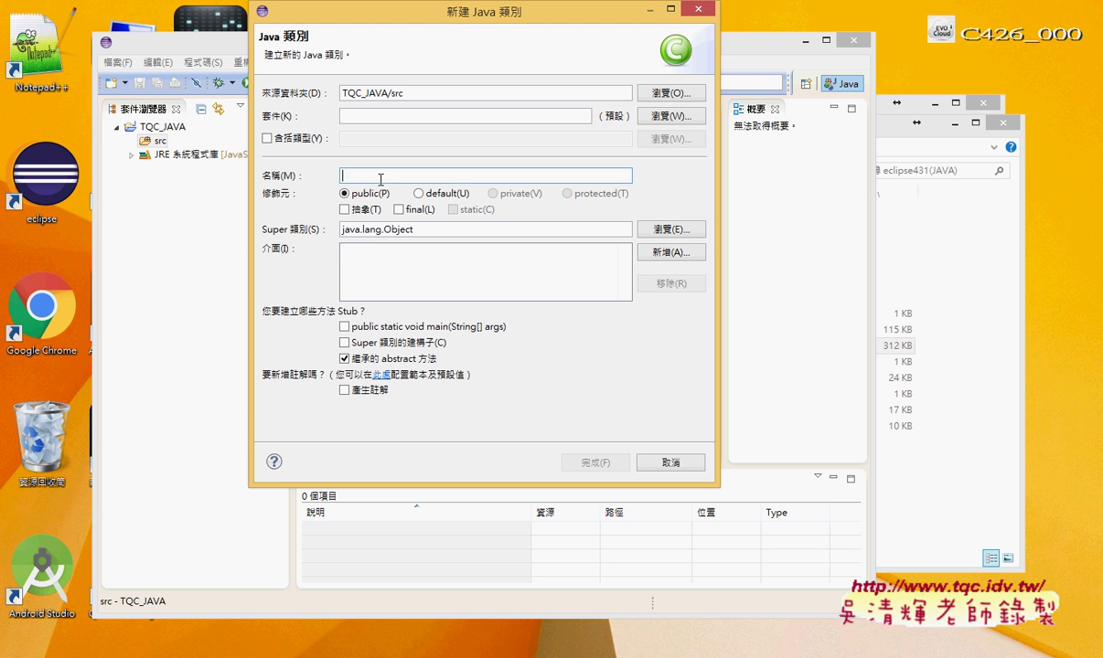
text(JVD)
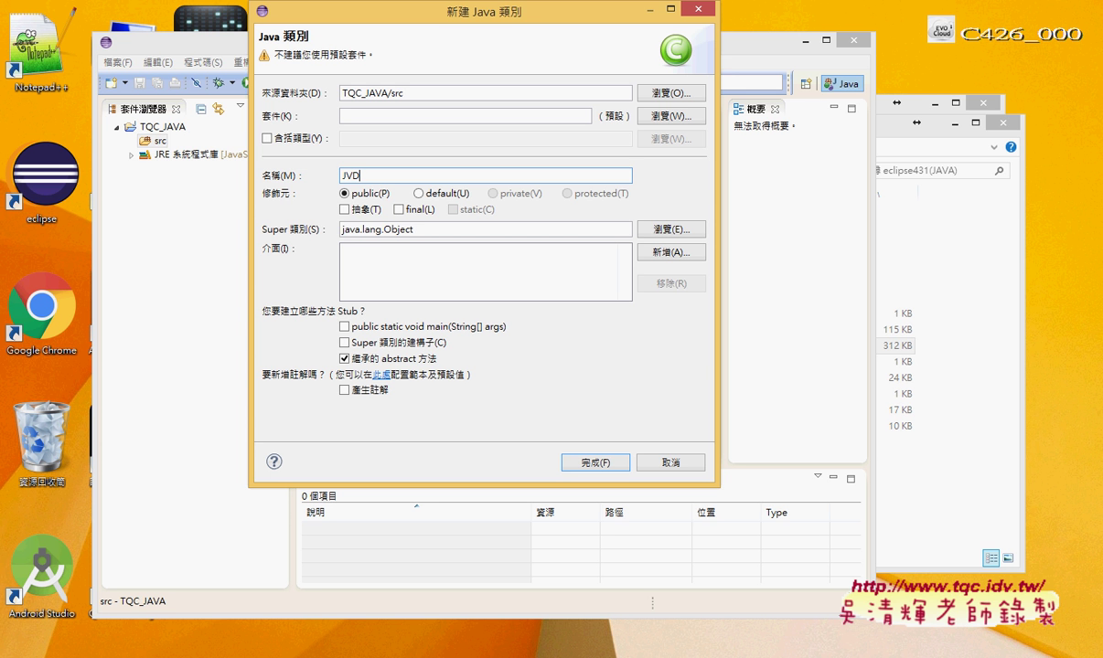
text(101)
Include the public static void main(String[] args) method stub and finish creating the class
drag(487, 21, 628, 69)
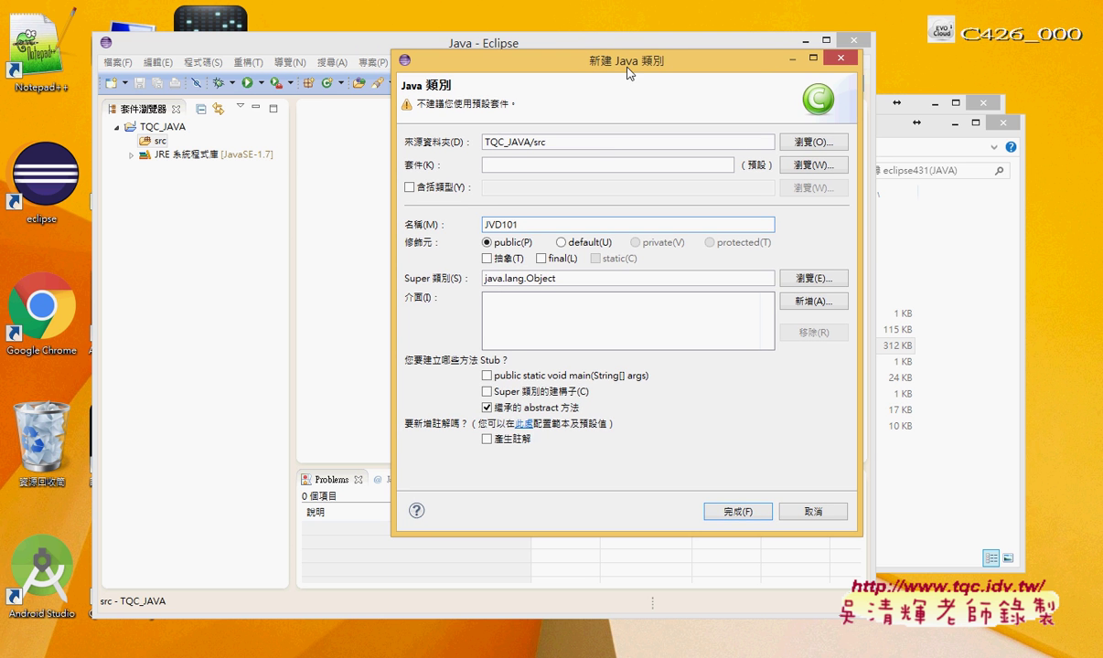
click(489, 376)
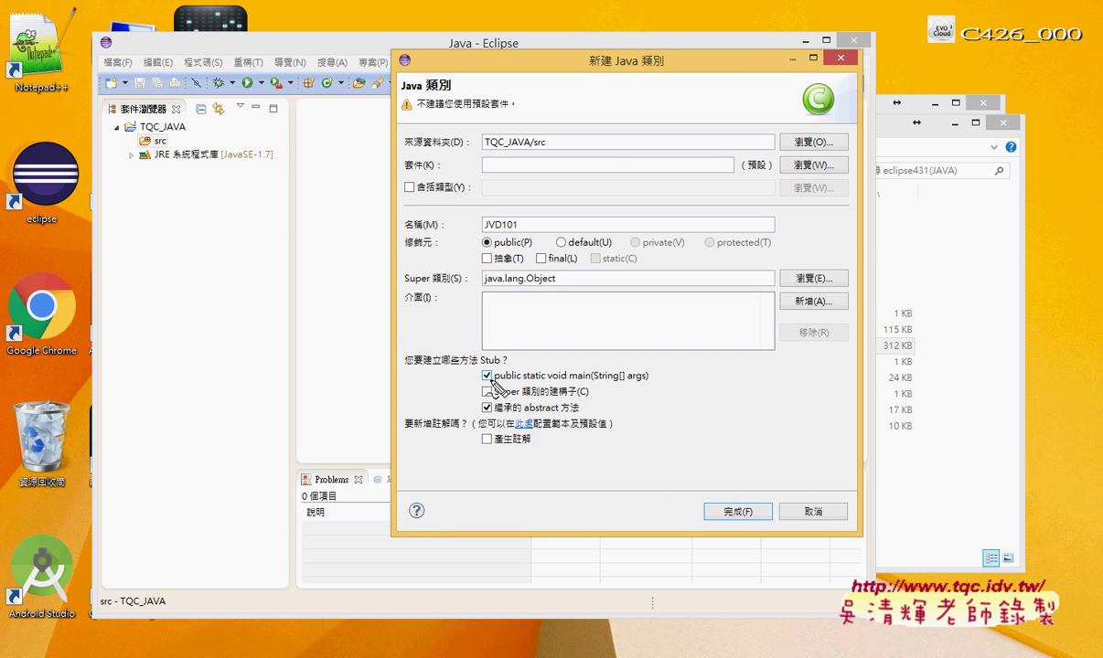
drag(547, 380, 569, 378)
key(Escape)
drag(534, 224, 466, 225)
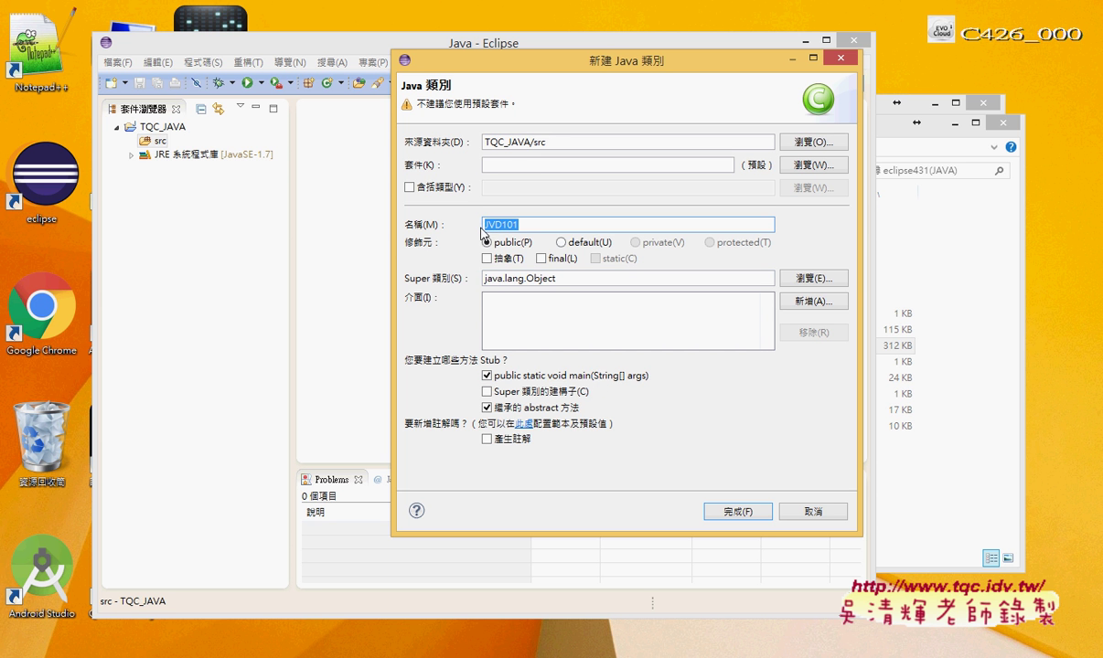
click(734, 510)
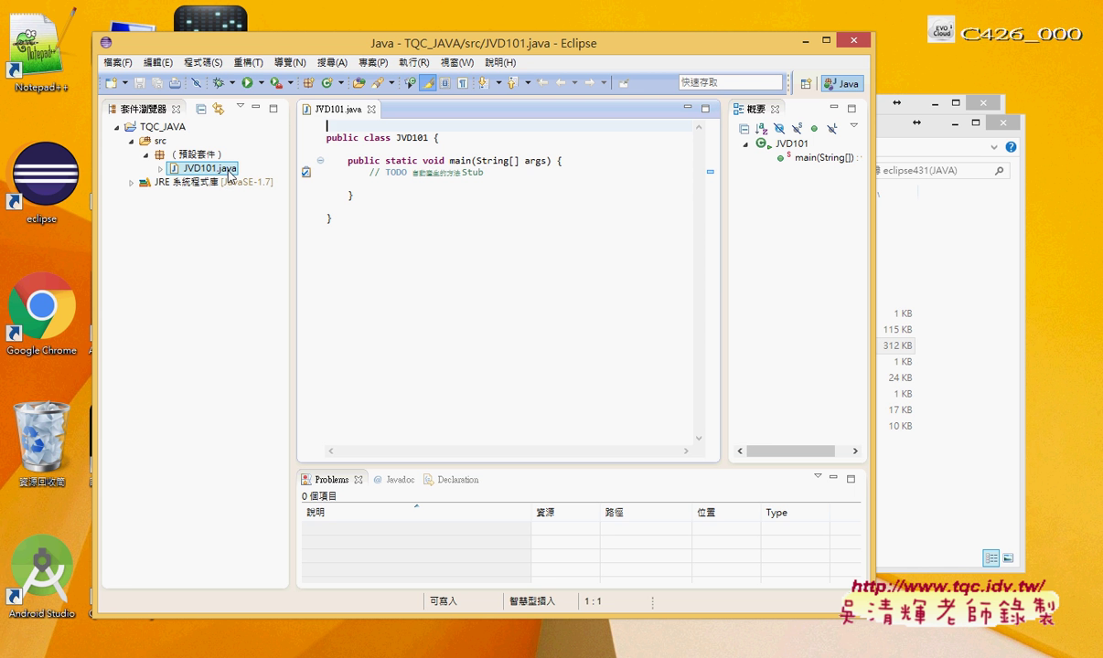
Expand JVD101.java in the package explorer down to its main method and highlight the class name in the code
click(161, 168)
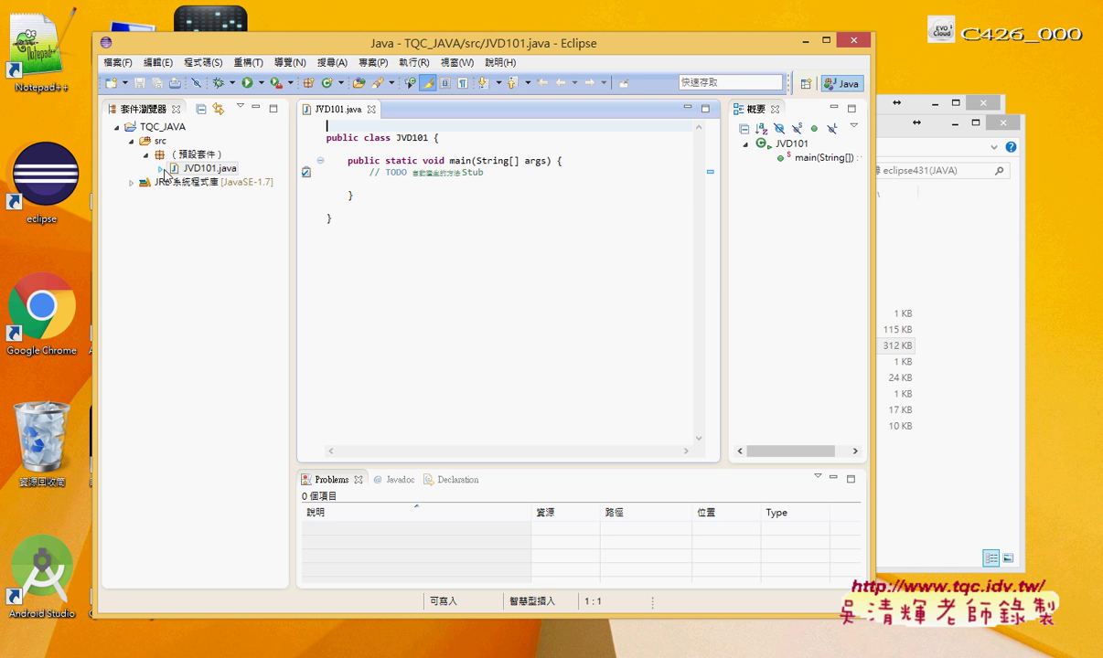
double_click(216, 174)
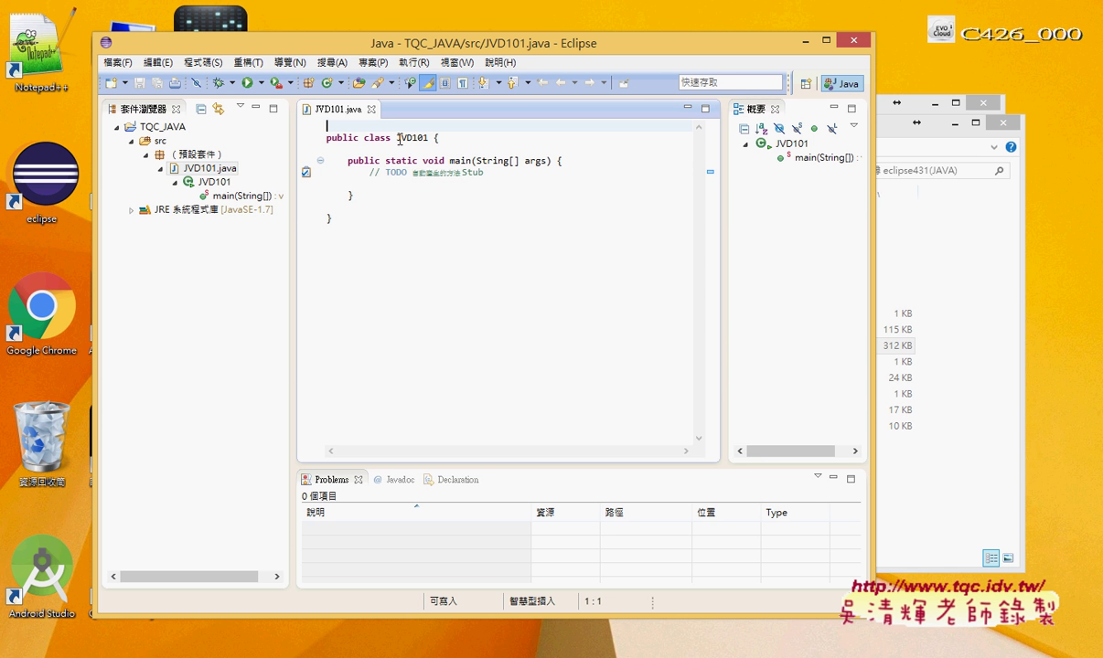
drag(396, 137, 427, 138)
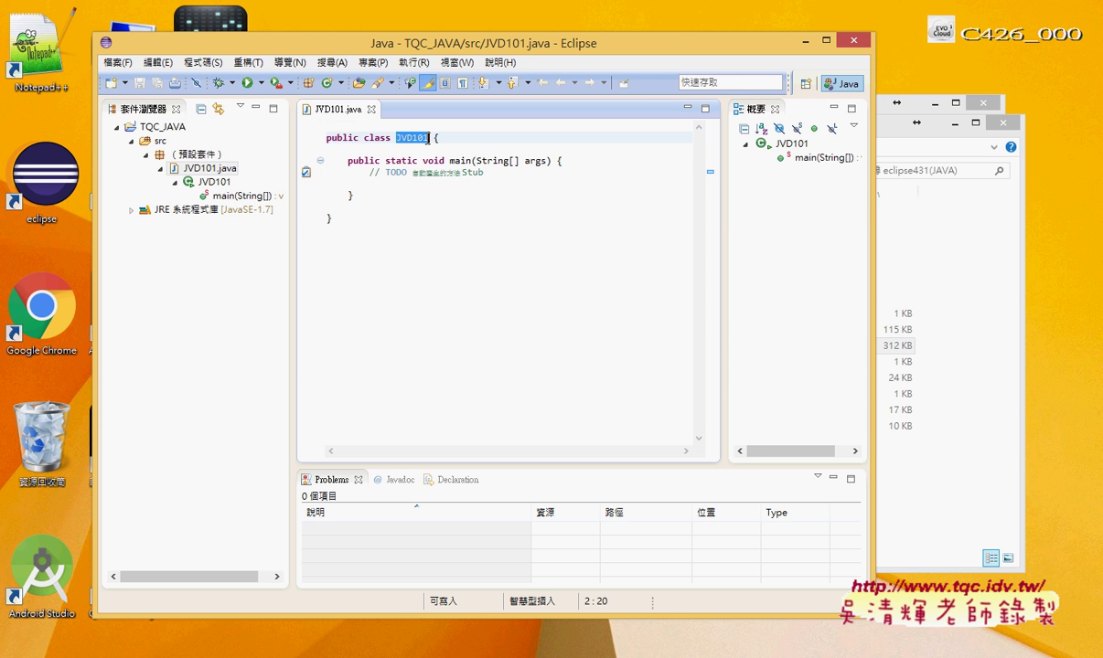
Indent the blank line inside the main method by two tabs and examine the method's void return type and String[] parameter
click(445, 184)
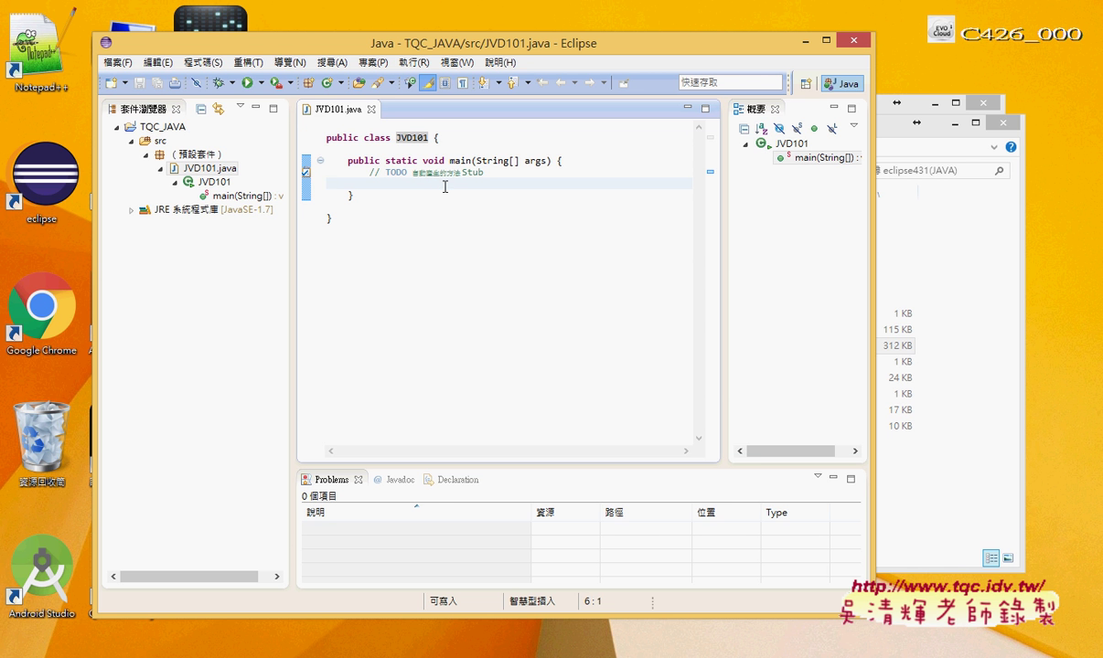
key(Tab)
key(Tab)
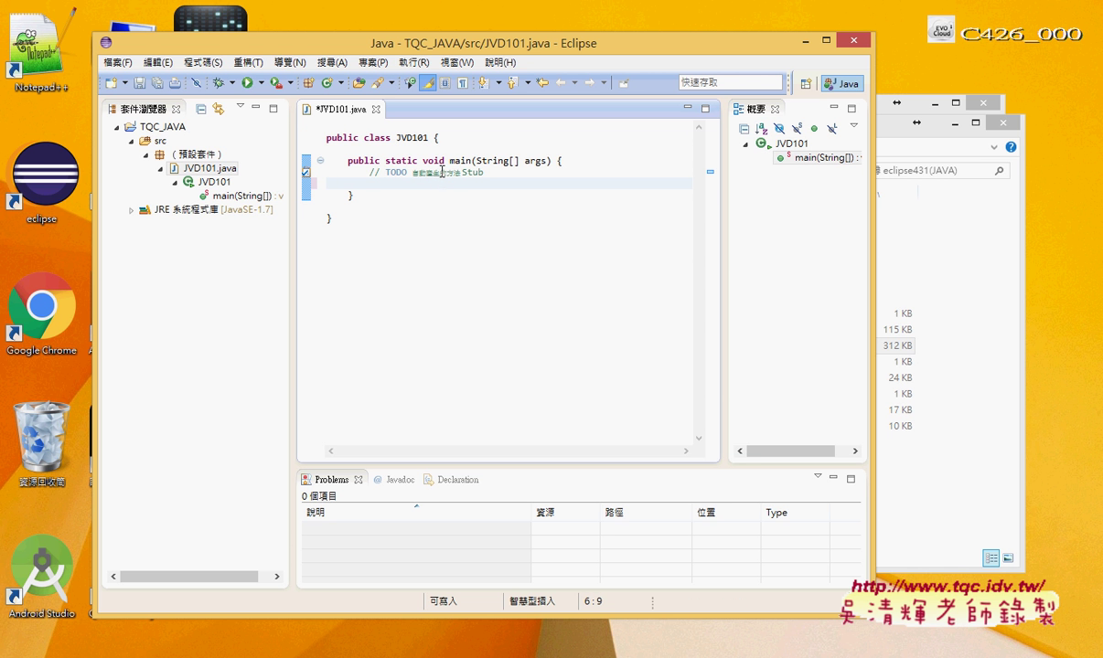
double_click(424, 161)
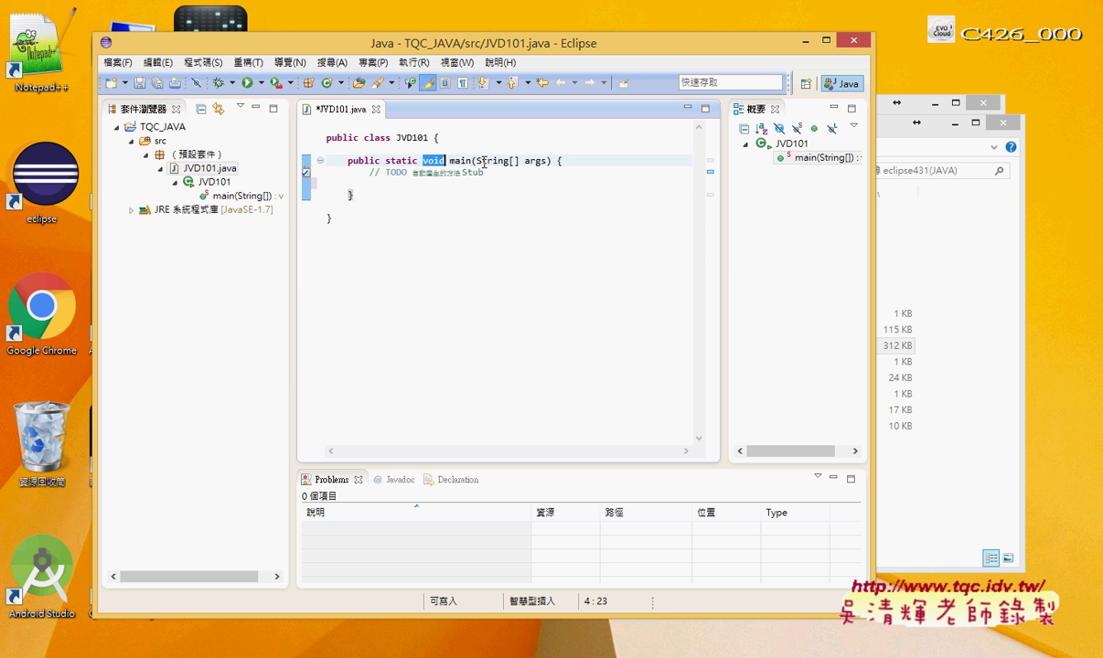
mouse_move(484, 163)
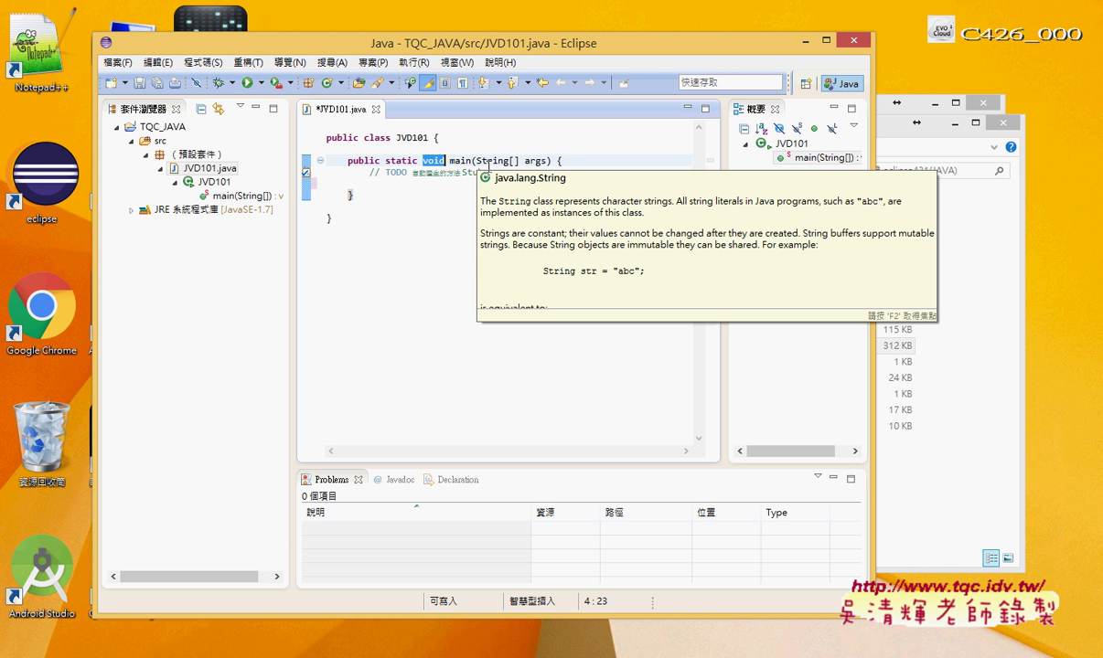
drag(476, 161, 521, 165)
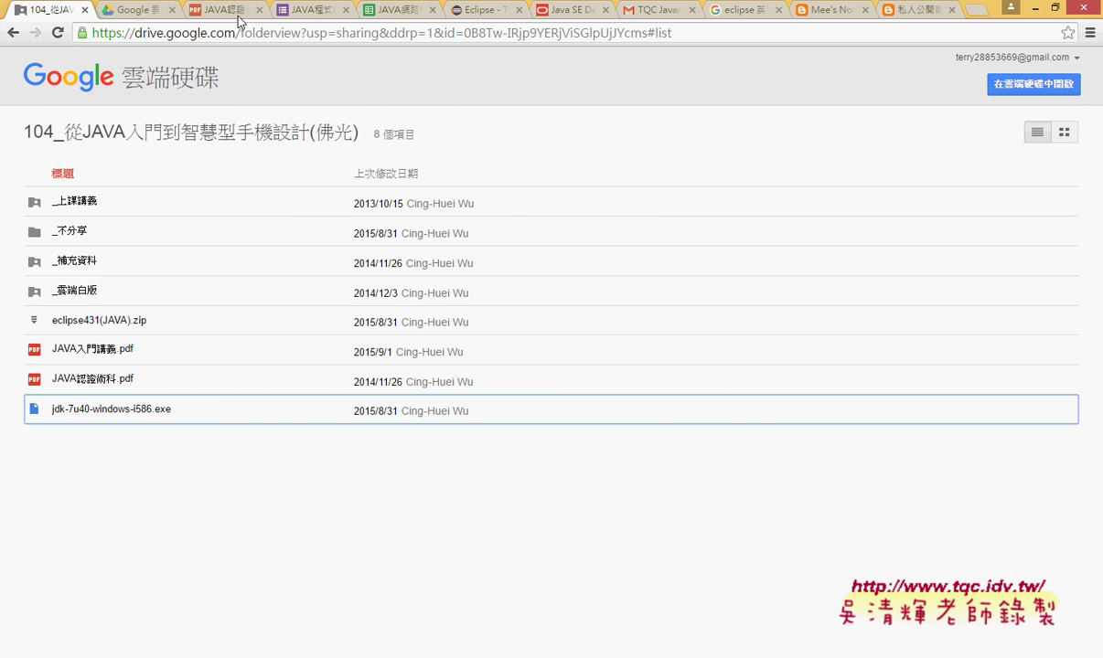
Switch to JAVA認證術科.pdf in Chrome and examine the requirements and enlarged sample output of exercise 101 (模擬樂透彩)
click(233, 11)
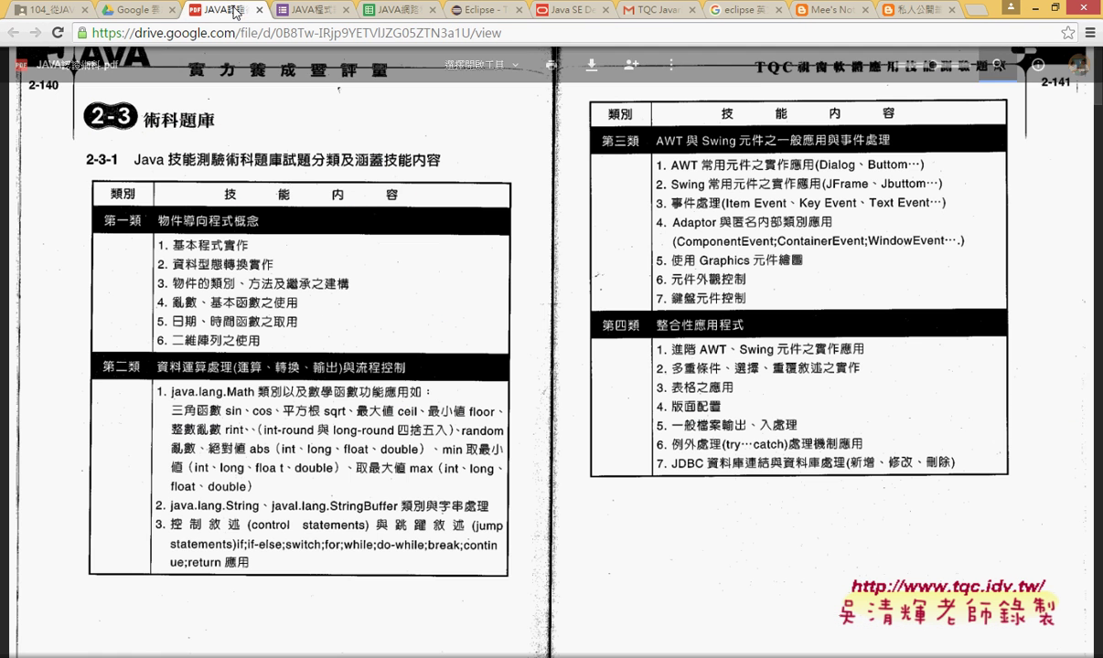
scroll(178, 233, down, 5)
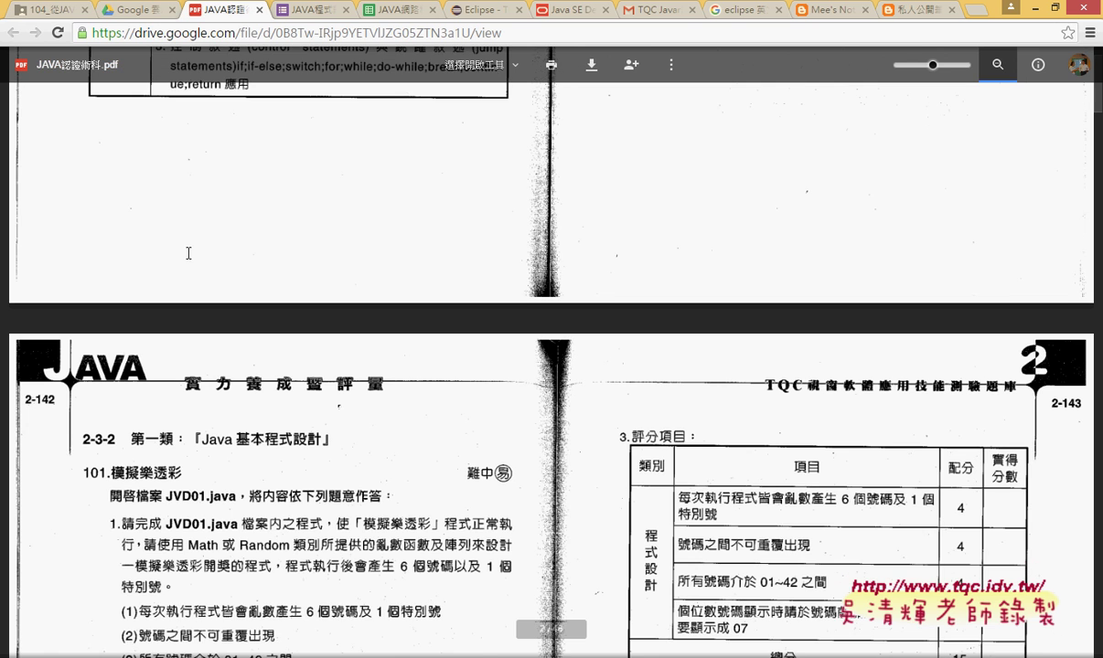
scroll(188, 253, down, 4)
scroll(173, 183, down, 1)
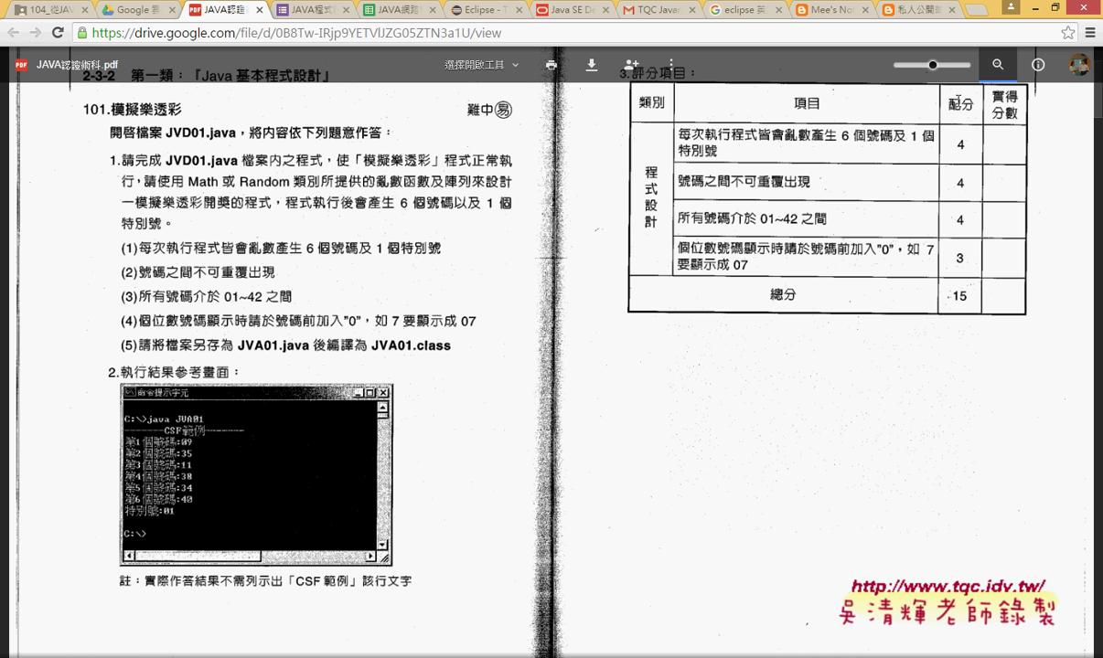
drag(935, 72, 965, 75)
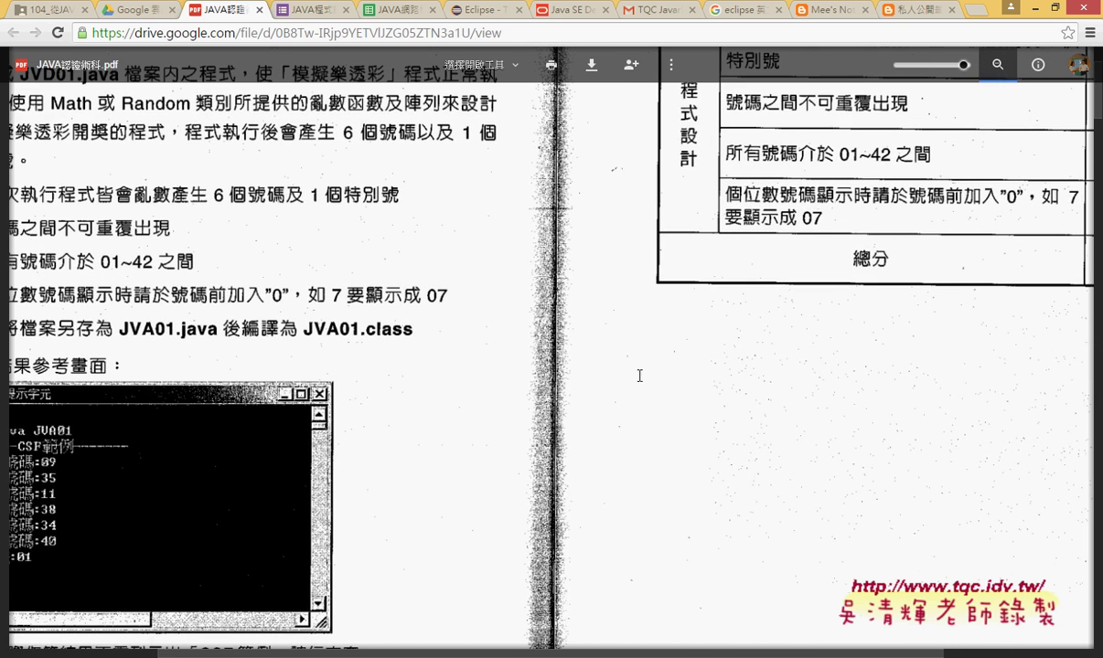
scroll(520, 332, left, 2)
scroll(278, 391, left, 2)
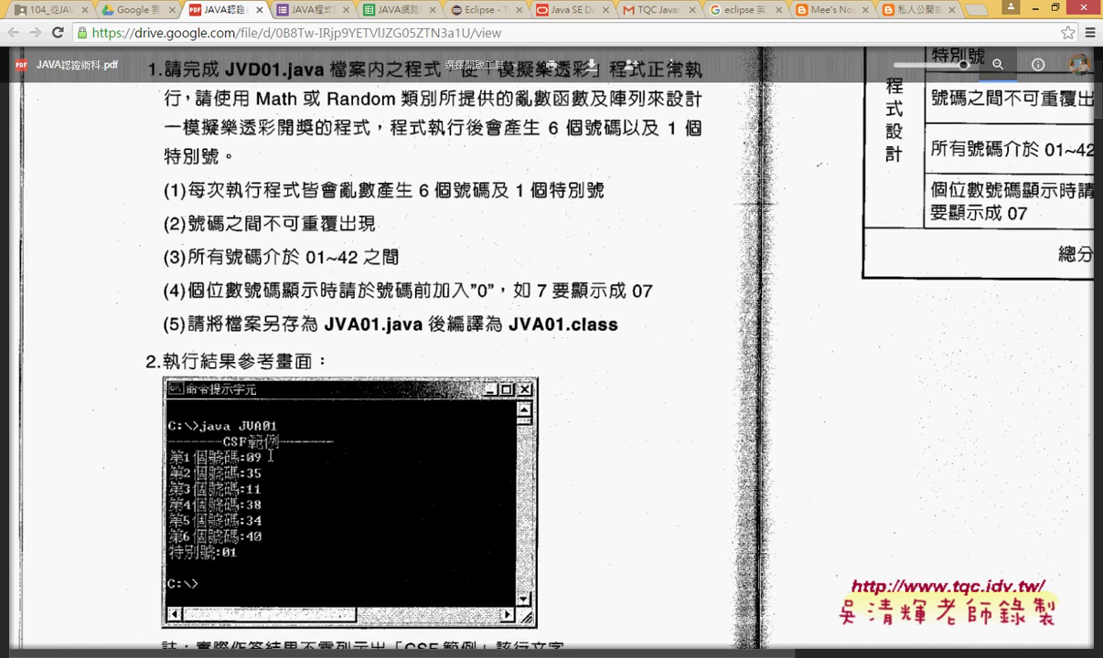
scroll(278, 391, down, 2)
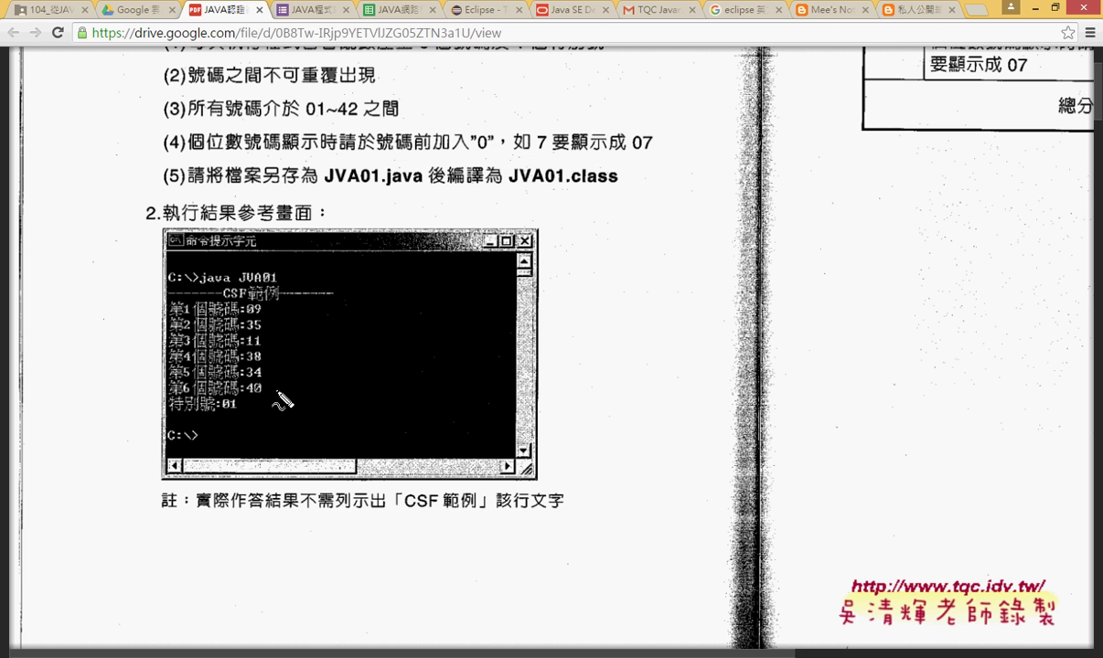
mouse_move(264, 416)
mouse_down()
mouse_move(183, 413)
mouse_move(155, 315)
mouse_move(285, 307)
mouse_move(269, 401)
mouse_up()
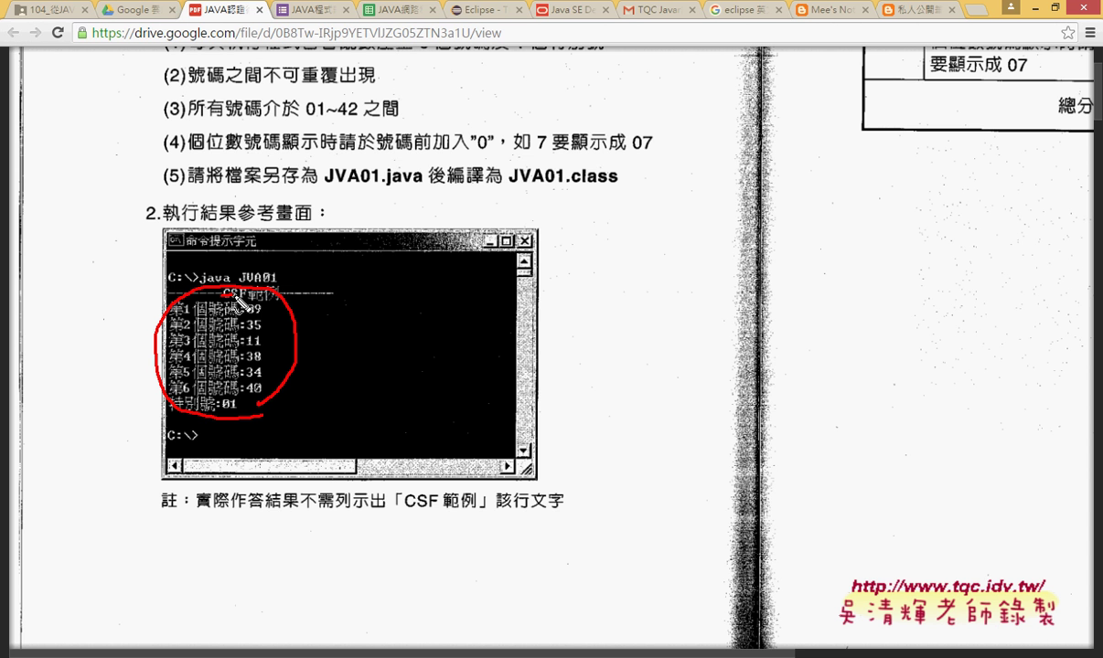